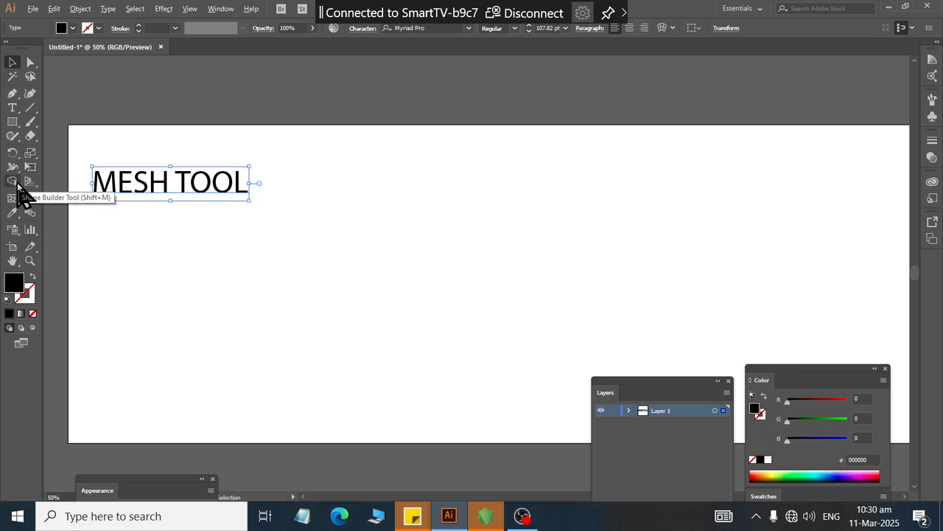
# Step: Draw a square and a circle below the MESH TOOL title
pyautogui.click(12, 123)
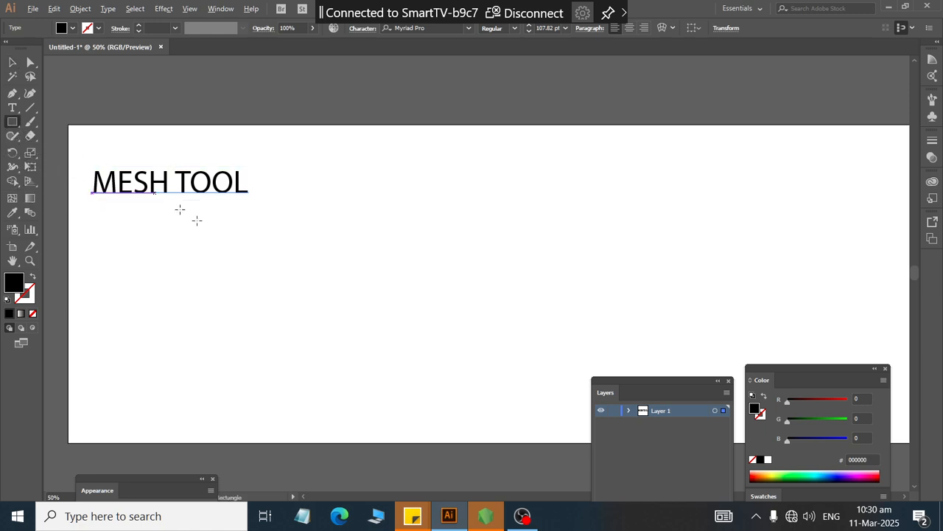
pyautogui.moveTo(153, 223); pyautogui.dragTo(280, 349)
pyautogui.moveTo(12, 122); pyautogui.dragTo(74, 150)
pyautogui.moveTo(369, 208); pyautogui.dragTo(500, 339)
pyautogui.click(12, 63)
pyautogui.click(412, 163)
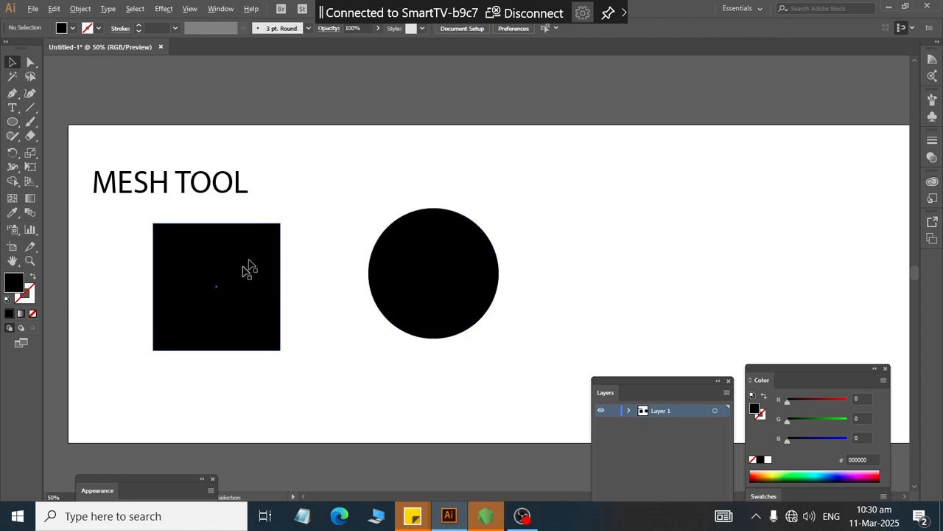
# Step: Fill the square with a teal swatch
pyautogui.click(250, 276)
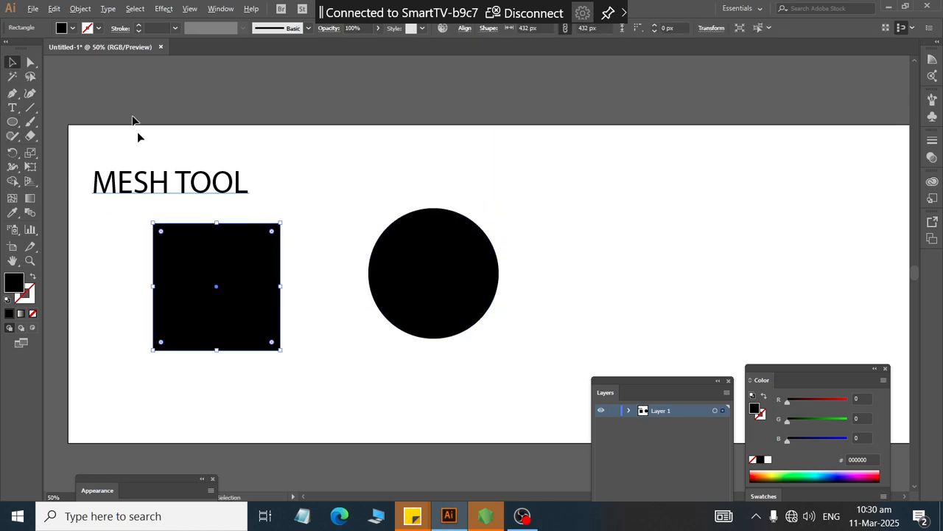
pyautogui.click(72, 29)
pyautogui.click(72, 60)
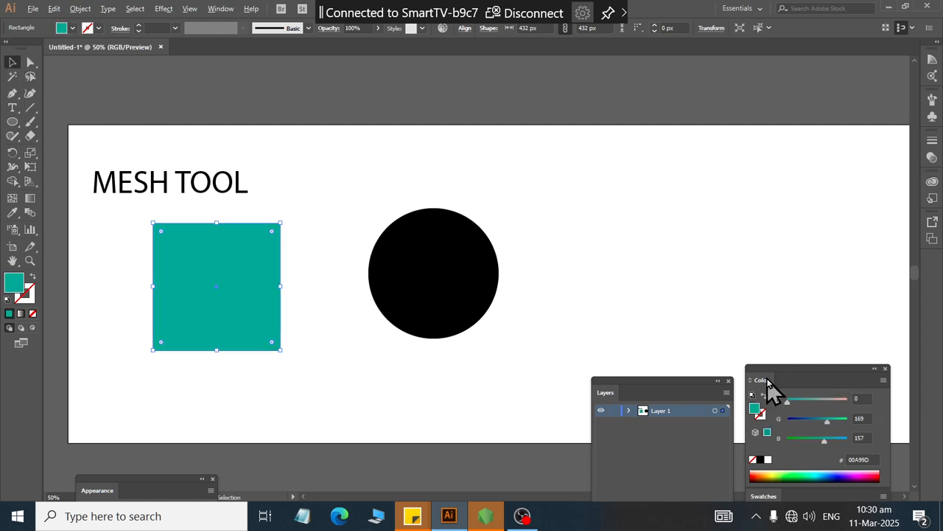
# Step: Stack the Swatches and Gradient panels under the Color panel and apply the orange radial gradient swatch to the square
pyautogui.moveTo(771, 389); pyautogui.dragTo(771, 142)
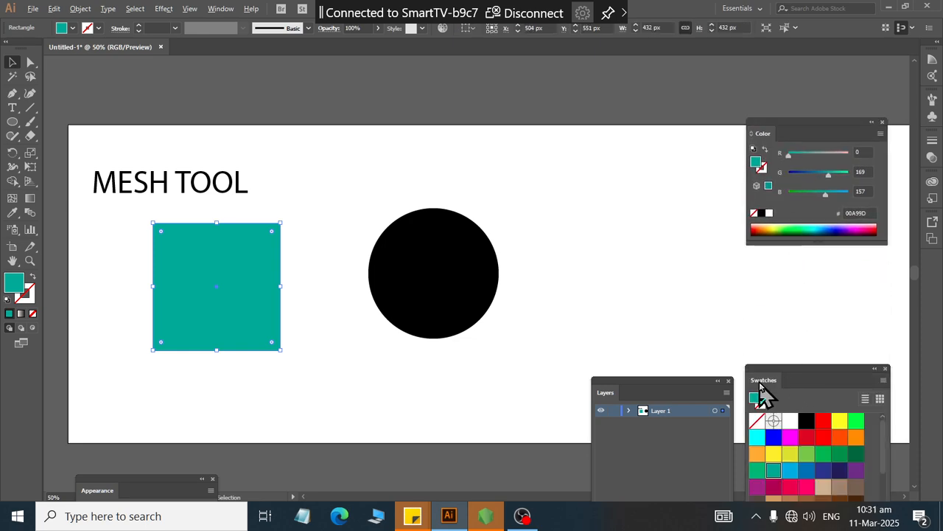
pyautogui.moveTo(760, 385); pyautogui.dragTo(759, 253)
pyautogui.moveTo(765, 383)
pyautogui.mouseDown()
pyautogui.moveTo(771, 375)
pyautogui.moveTo(765, 400)
pyautogui.mouseUp()
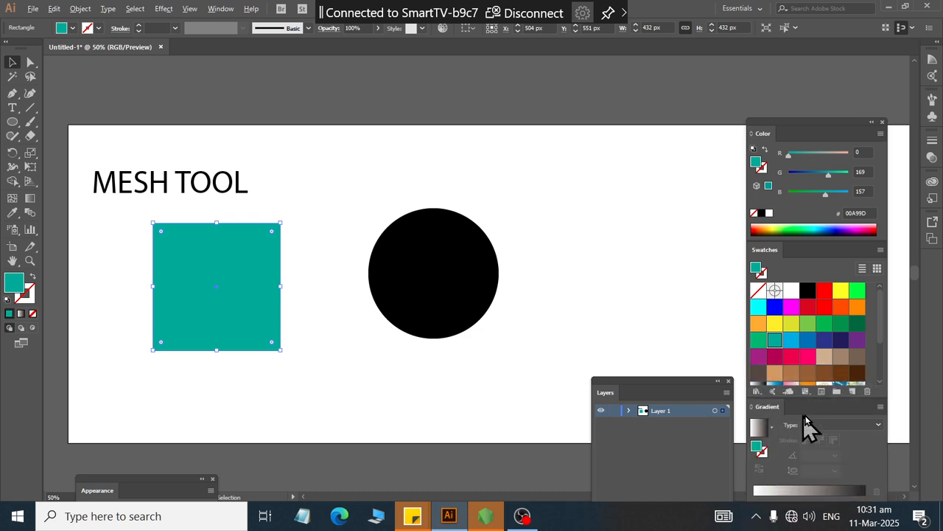
pyautogui.scroll(-3, 792, 369)
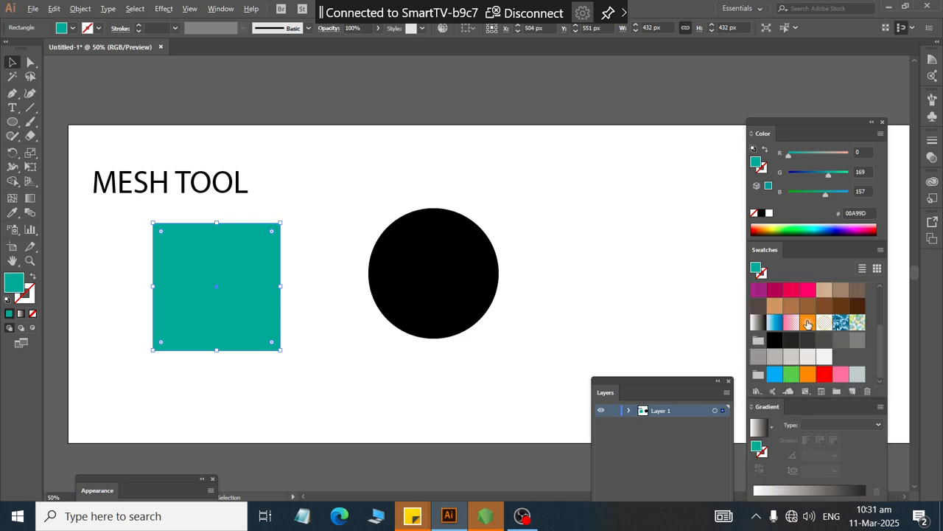
pyautogui.click(808, 324)
# Step: Give the circle the blue linear gradient swatch and move it up and to the left
pyautogui.click(396, 268)
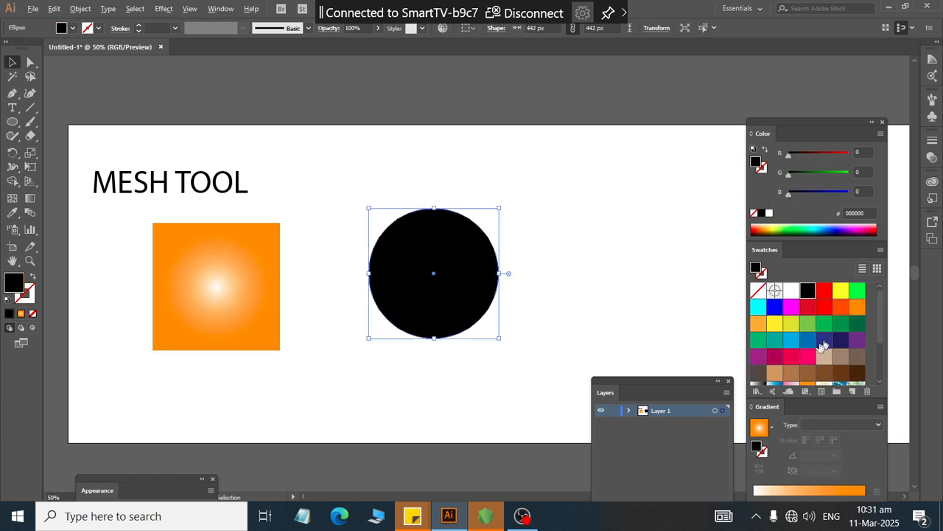
pyautogui.scroll(-3, 824, 345)
pyautogui.click(774, 325)
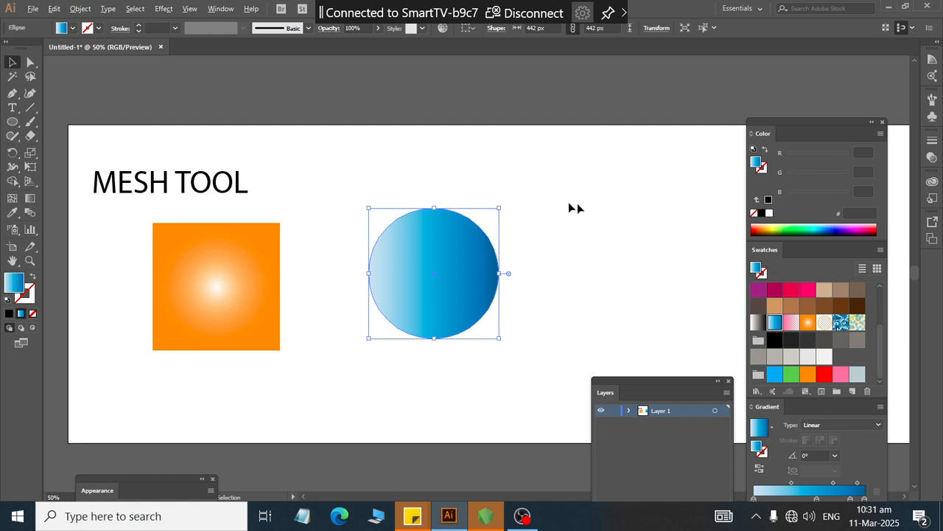
pyautogui.moveTo(465, 284); pyautogui.dragTo(428, 257)
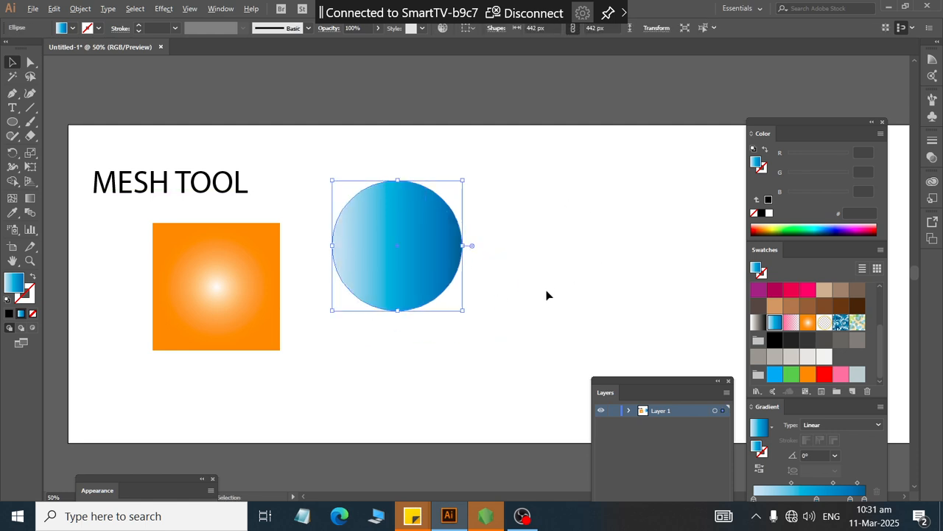
# Step: Fill the square with a brown swatch and the circle with a light tan swatch
pyautogui.click(199, 327)
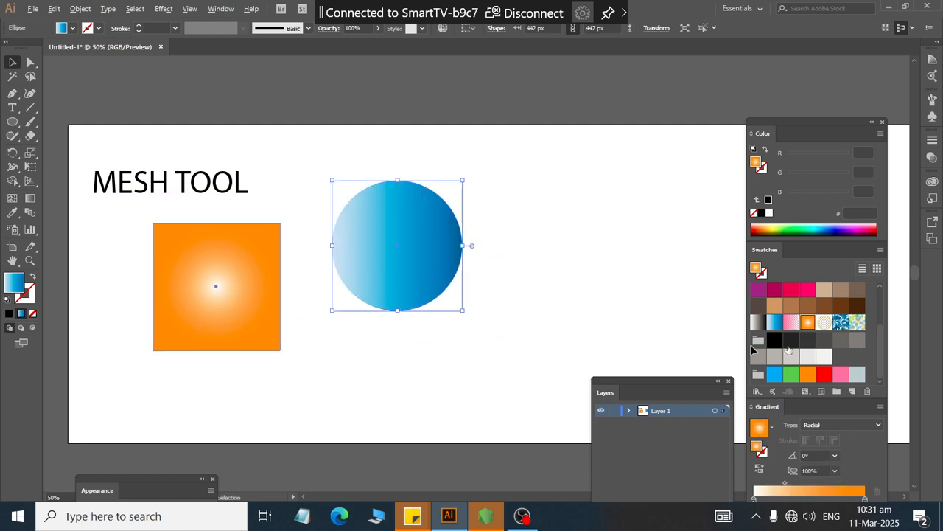
pyautogui.click(786, 304)
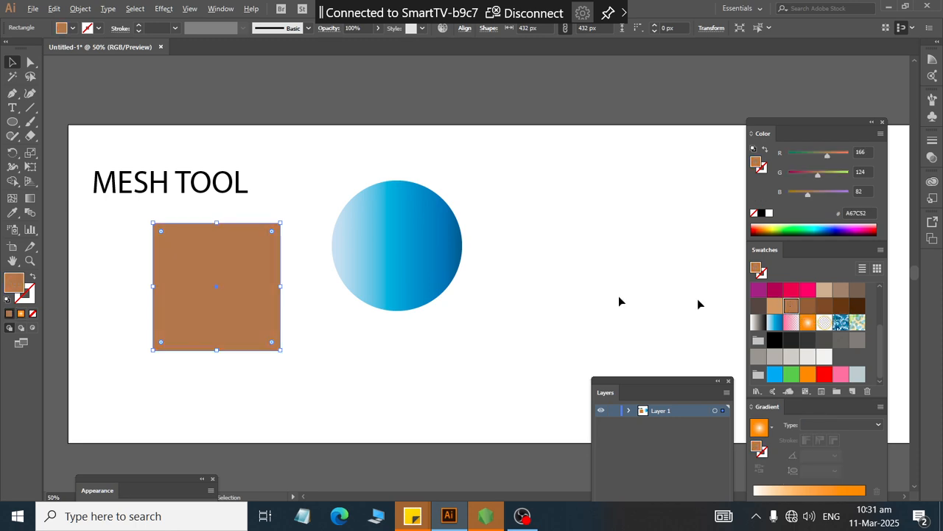
pyautogui.click(448, 234)
pyautogui.click(829, 290)
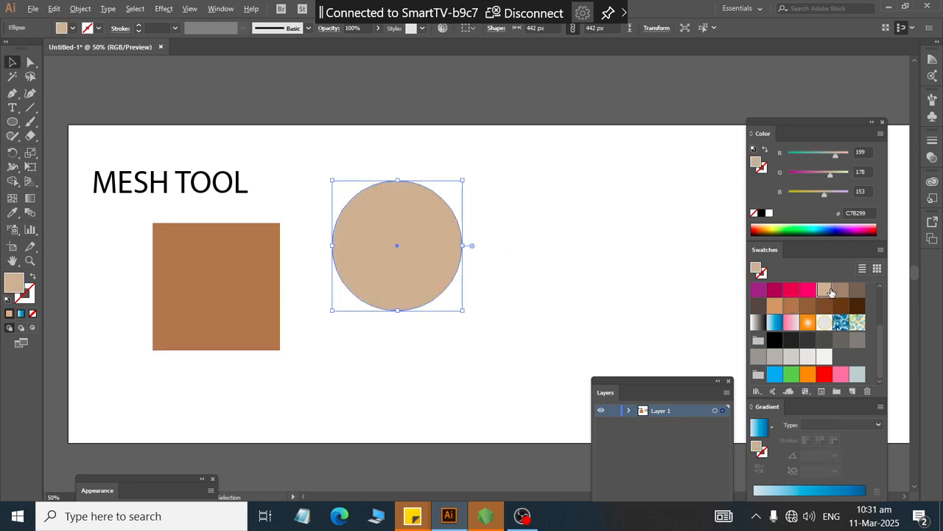
pyautogui.click(575, 269)
# Step: Add mesh lines near each edge of the square with the Mesh tool
pyautogui.click(227, 284)
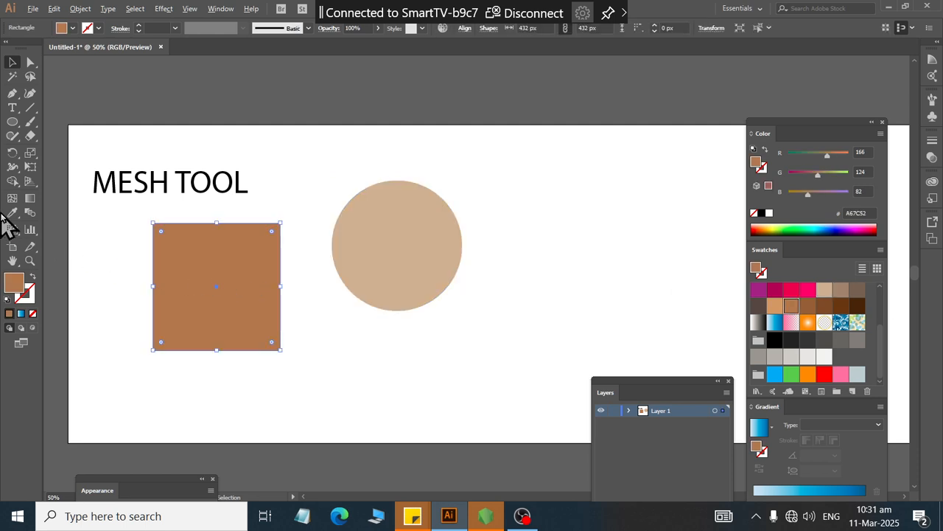
pyautogui.click(12, 197)
pyautogui.scroll(3, 111, 272)
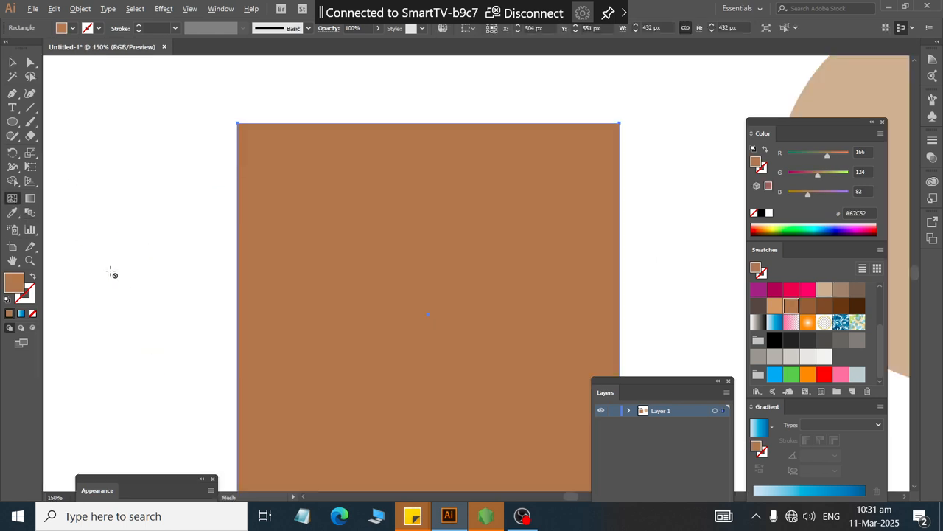
pyautogui.scroll(-1, 452, 306)
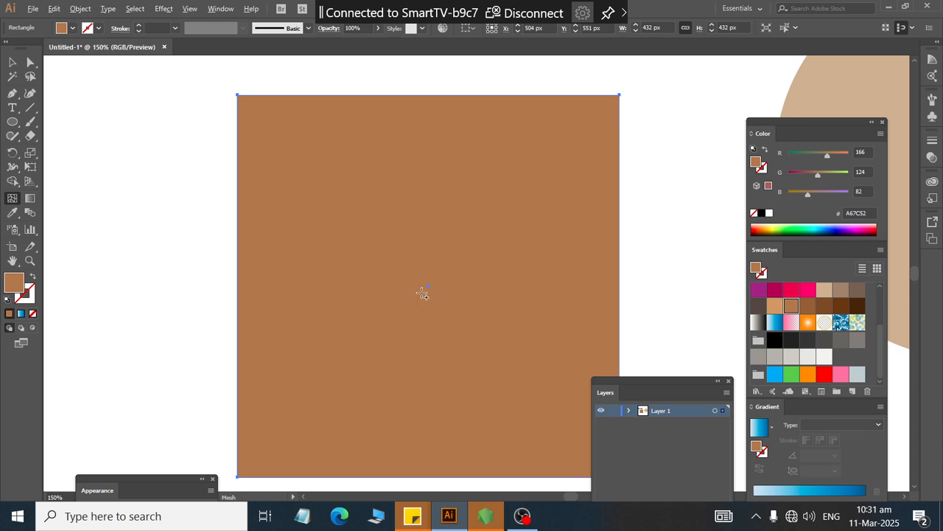
pyautogui.click(239, 135)
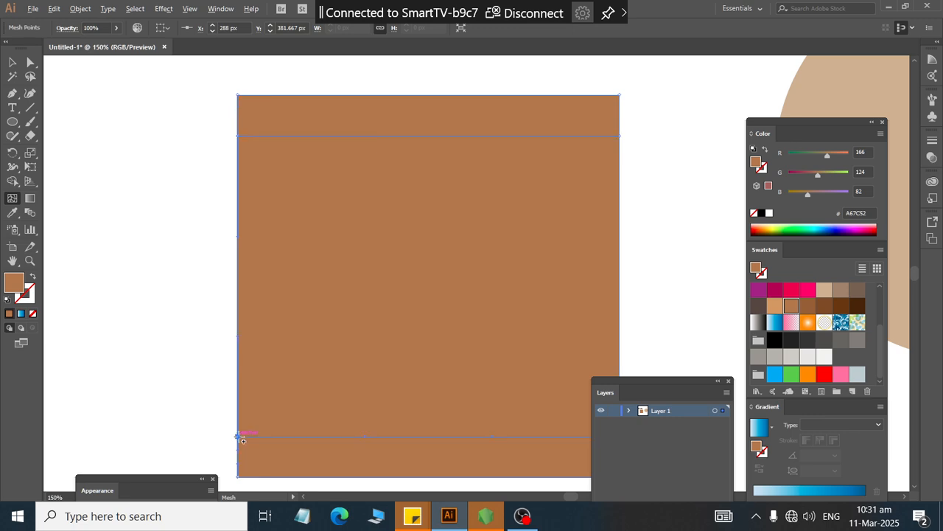
pyautogui.click(286, 138)
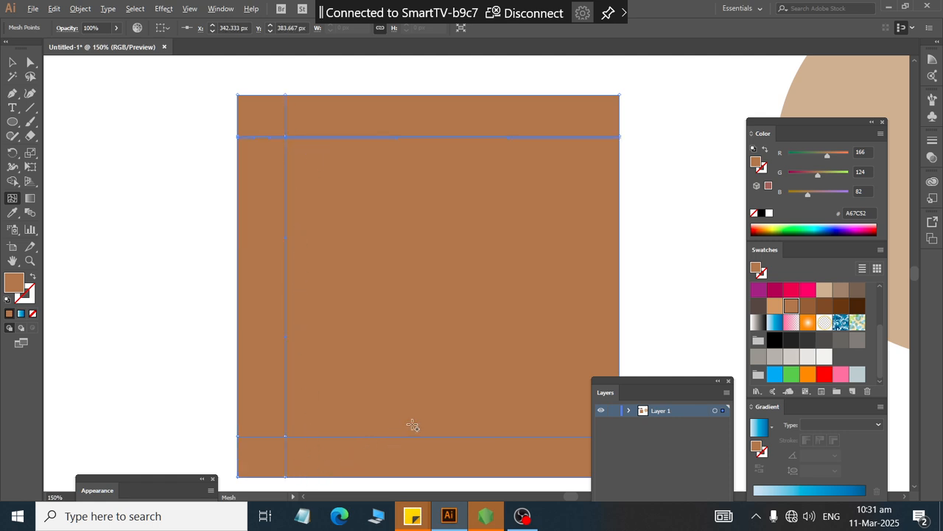
pyautogui.hotkey('ctrl', 'z')
pyautogui.scroll(1, 284, 94)
pyautogui.scroll(1, 284, 95)
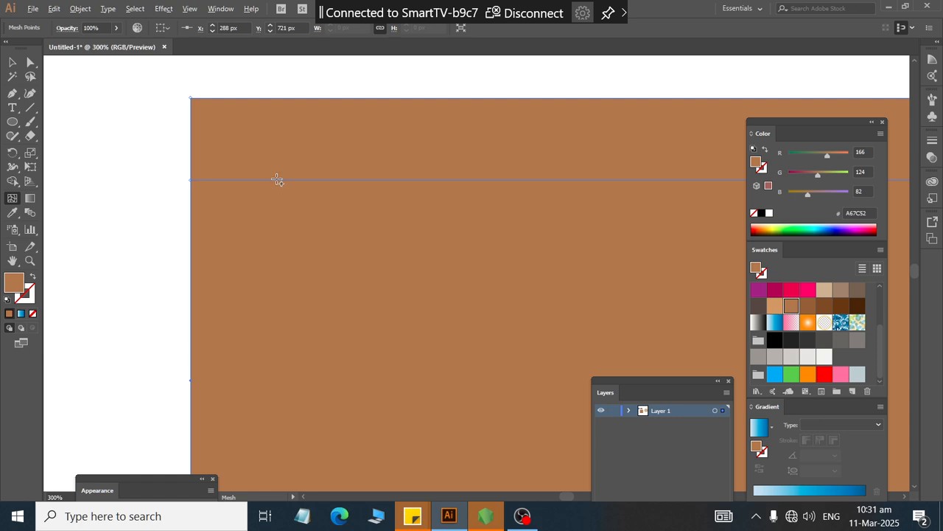
pyautogui.click(277, 180)
pyautogui.hotkey('ctrl', 'z')
pyautogui.scroll(3, 295, 182)
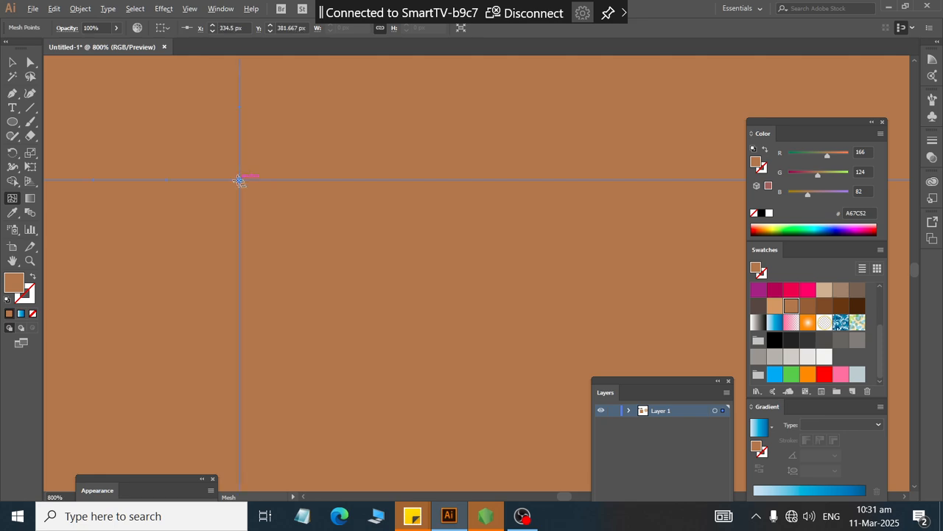
pyautogui.scroll(-4, 244, 180)
pyautogui.hscroll(2, 368, 214)
pyautogui.hscroll(1, 549, 207)
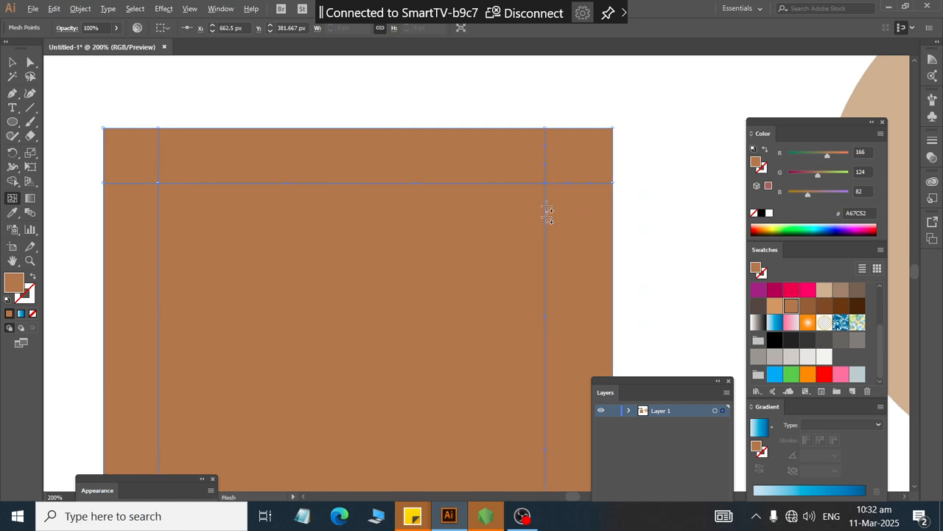
pyautogui.scroll(-3, 546, 214)
pyautogui.scroll(-1, 546, 223)
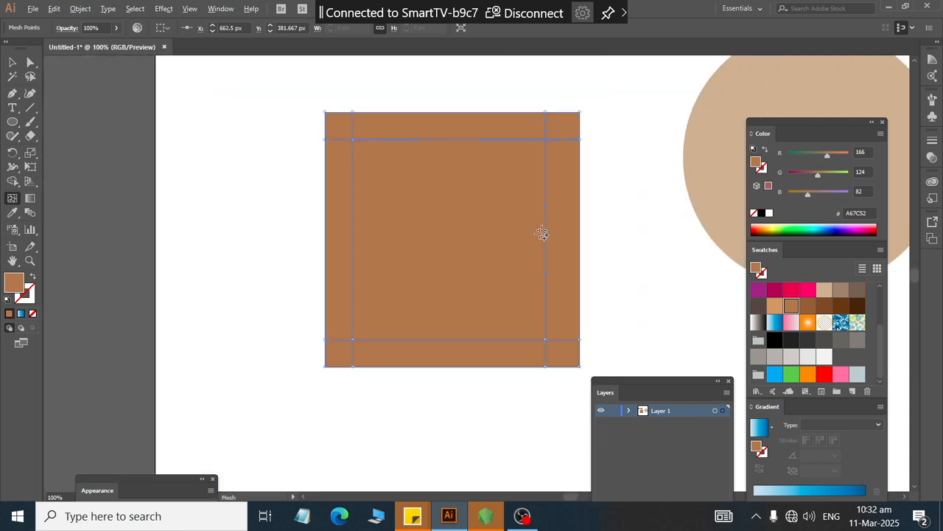
# Step: Select the top row of mesh points and color them dark brown
pyautogui.click(32, 63)
pyautogui.moveTo(591, 122); pyautogui.dragTo(566, 126)
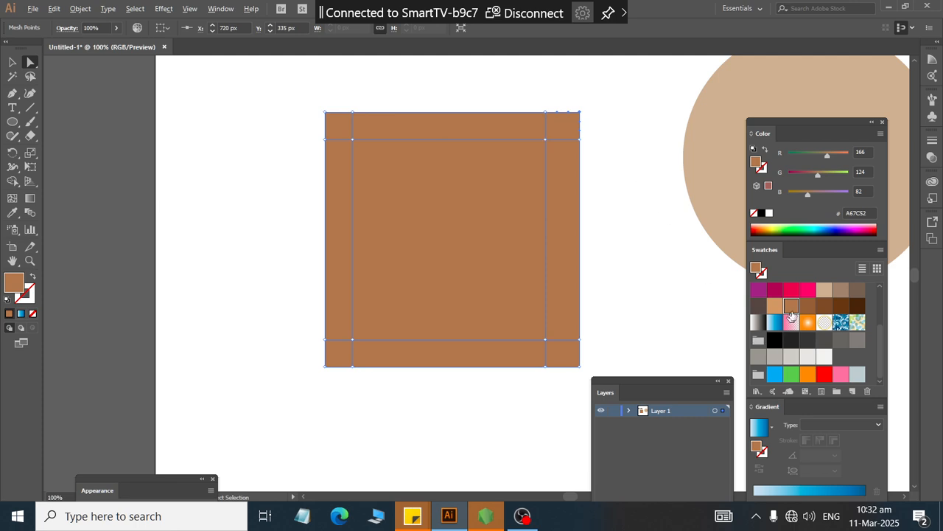
pyautogui.click(808, 290)
pyautogui.moveTo(318, 96); pyautogui.dragTo(347, 129)
pyautogui.click(791, 305)
pyautogui.click(807, 290)
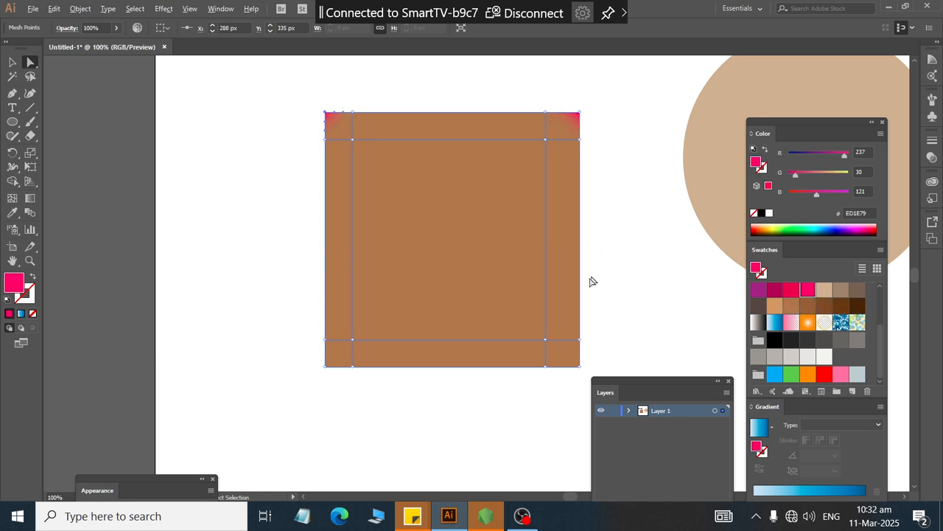
pyautogui.moveTo(601, 102); pyautogui.dragTo(310, 127)
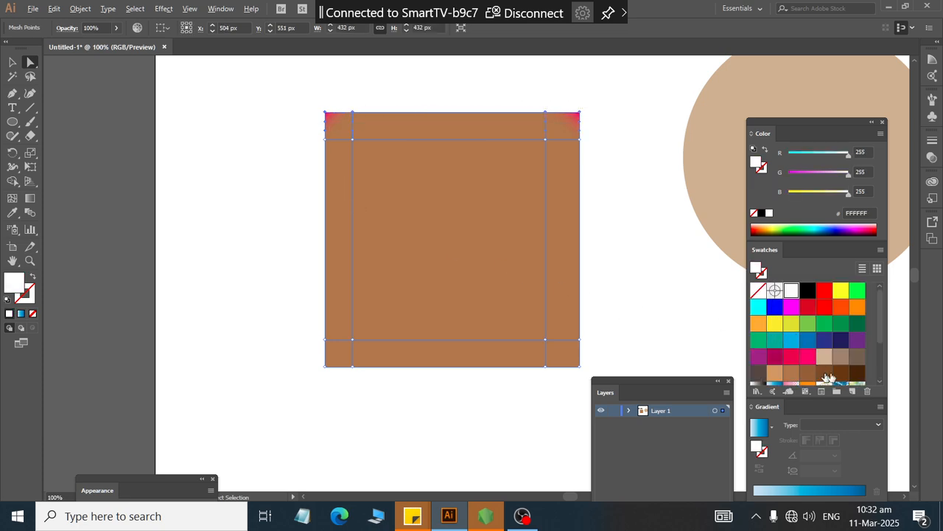
pyautogui.click(858, 373)
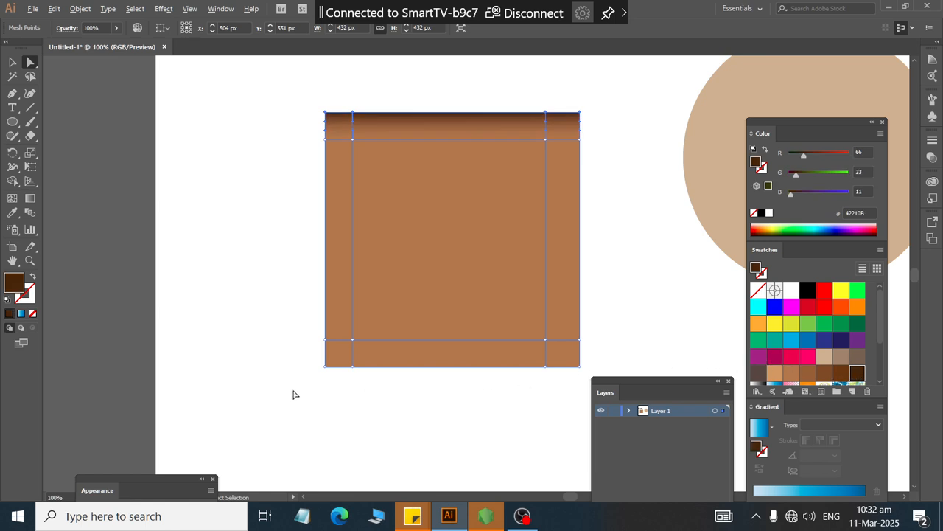
# Step: Select the bottom row of mesh points and color them dark brown
pyautogui.moveTo(294, 391); pyautogui.dragTo(651, 366)
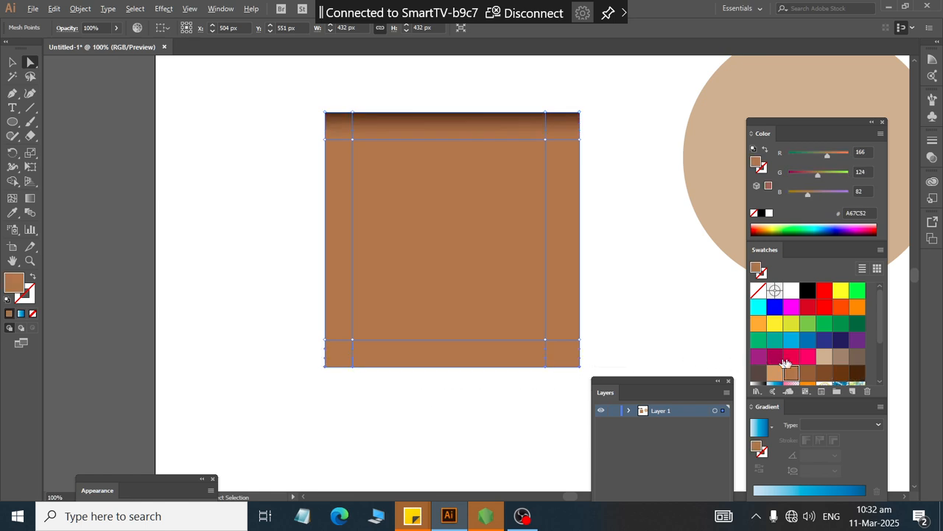
pyautogui.click(857, 373)
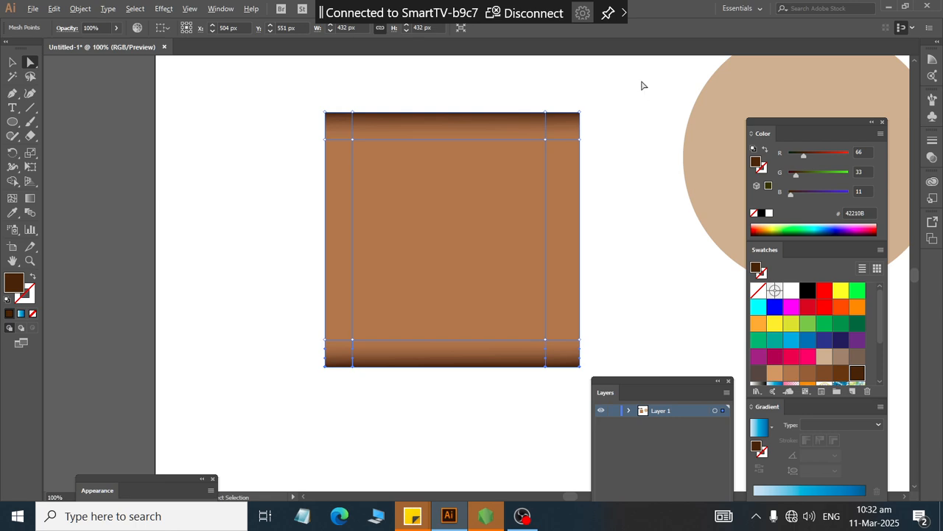
# Step: Select the left and right columns of mesh points and color them medium brown
pyautogui.moveTo(642, 83); pyautogui.dragTo(569, 386)
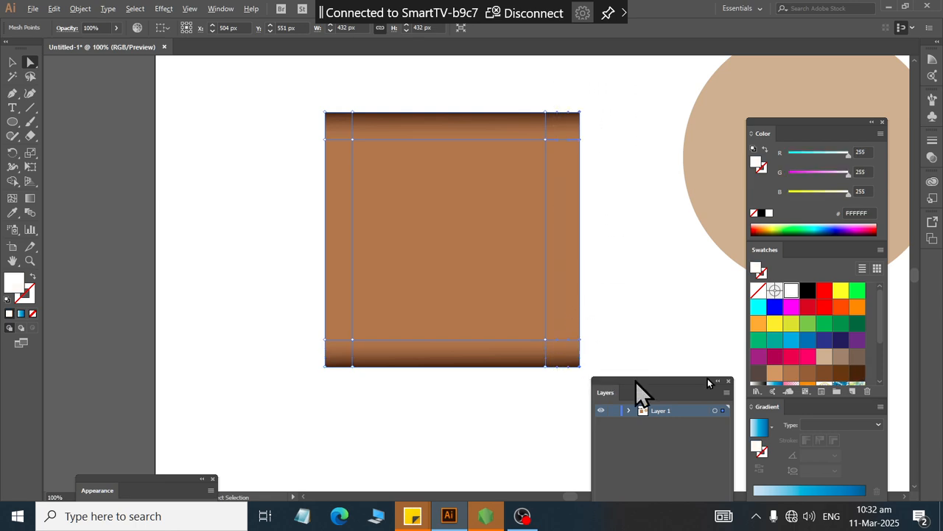
pyautogui.click(825, 373)
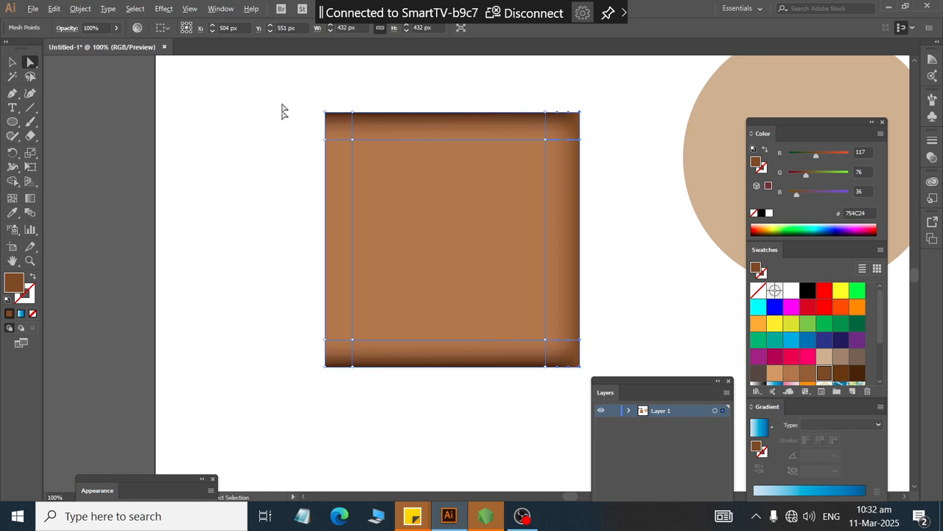
pyautogui.moveTo(284, 102); pyautogui.dragTo(341, 391)
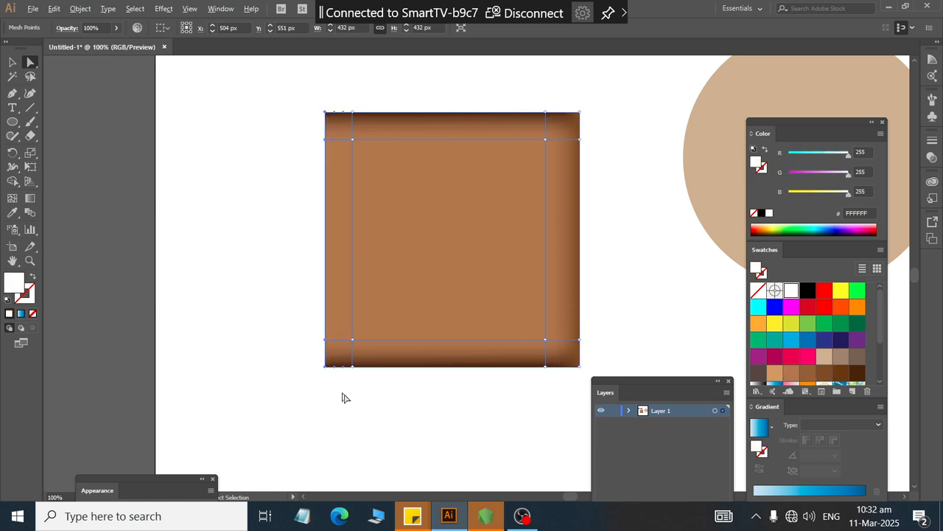
pyautogui.click(824, 374)
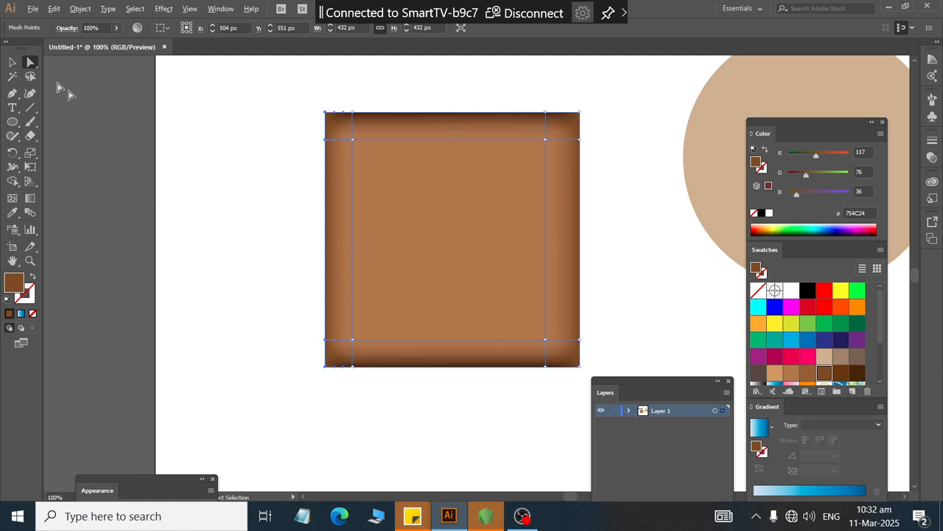
# Step: Select the inner mesh points and fill them with a light tan swatch
pyautogui.click(546, 138)
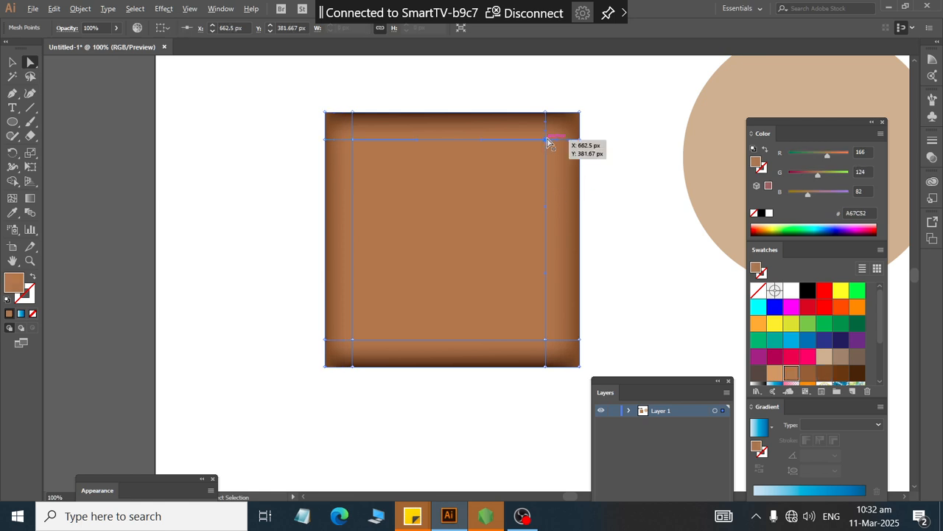
pyautogui.click(354, 141)
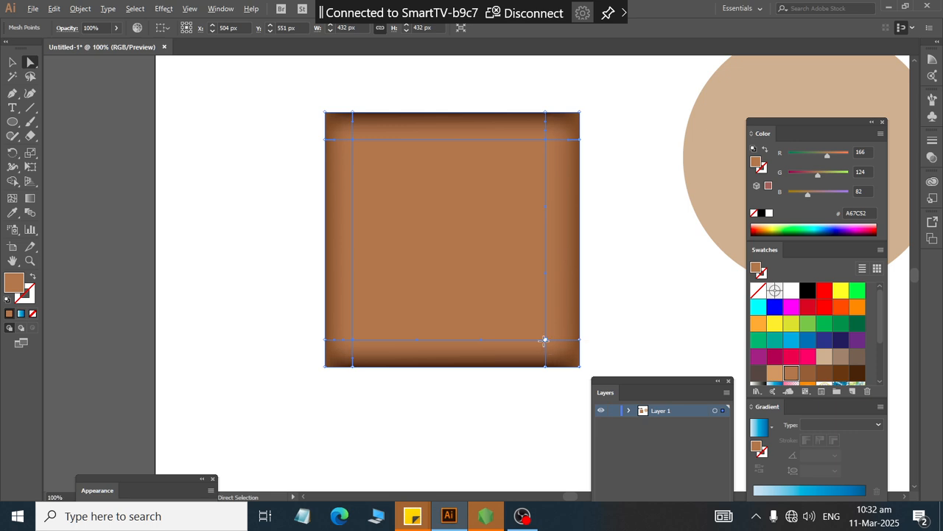
pyautogui.click(788, 326)
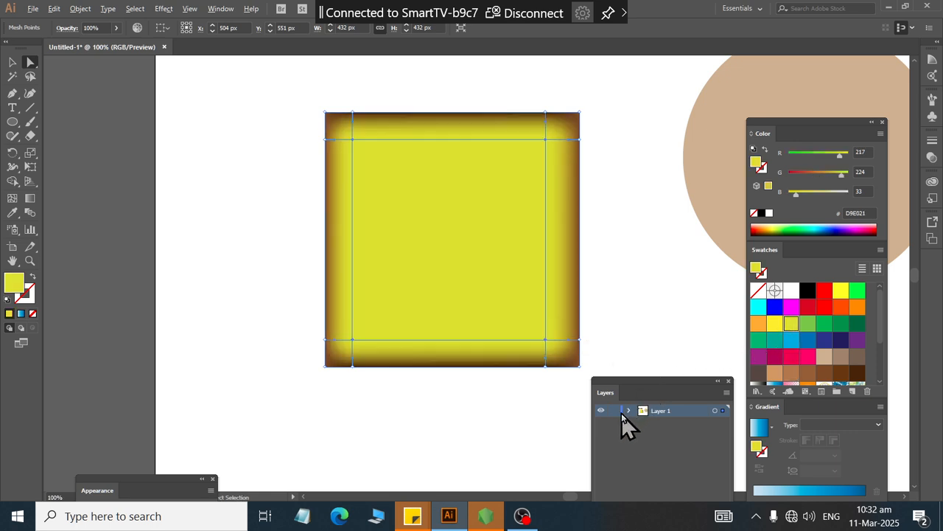
pyautogui.click(774, 374)
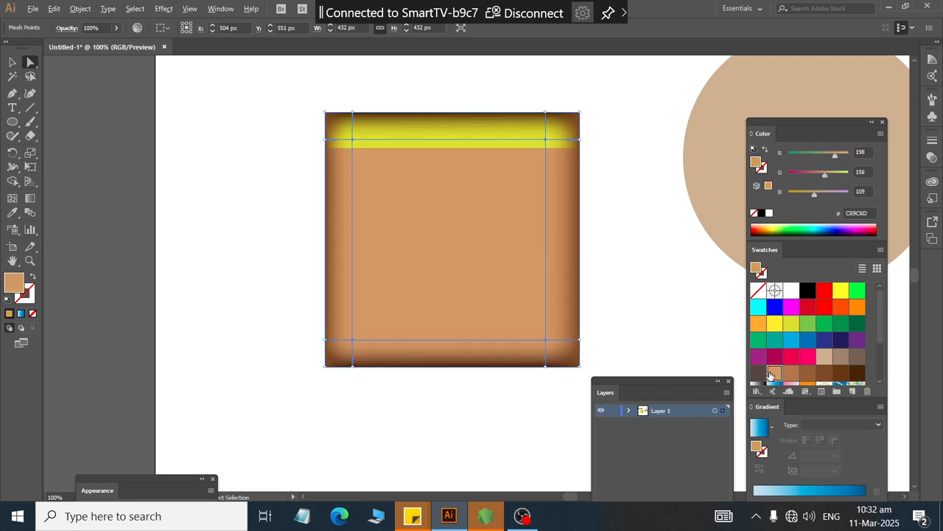
# Step: Fill the selected inner mesh points with a bright pink swatch
pyautogui.click(792, 376)
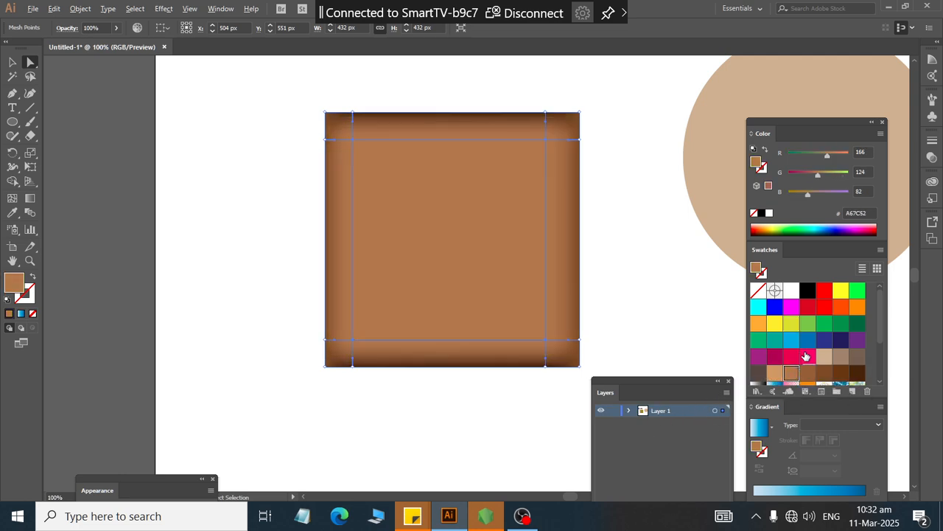
pyautogui.click(806, 356)
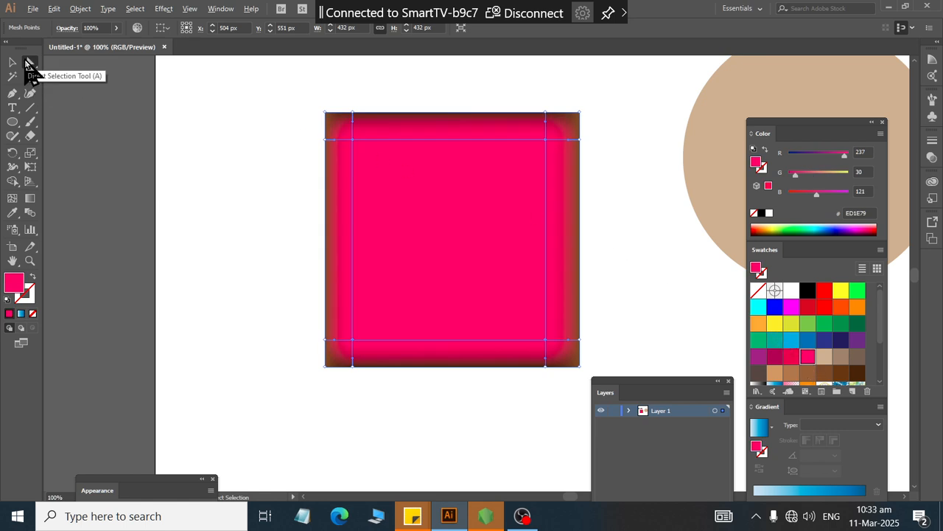
# Step: Drag the square's top-right corner mesh point outward, then undo the move
pyautogui.click(122, 212)
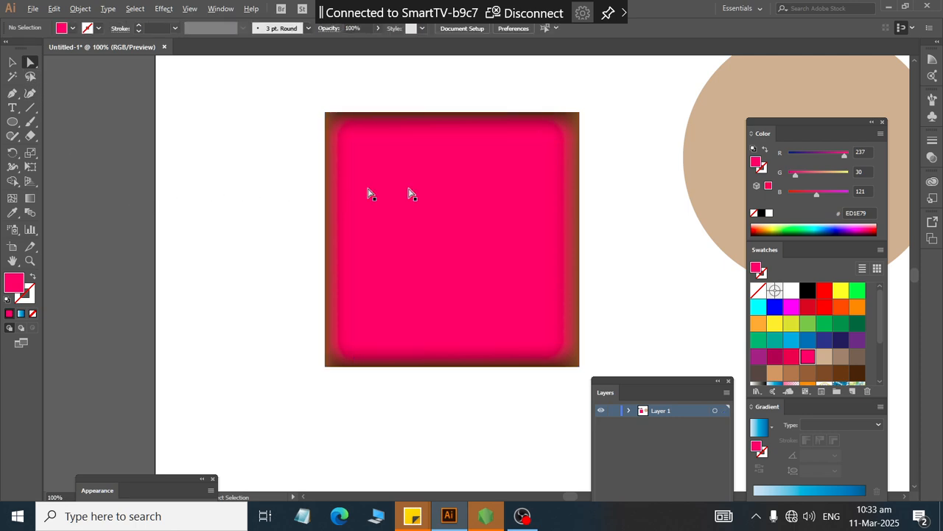
pyautogui.click(580, 115)
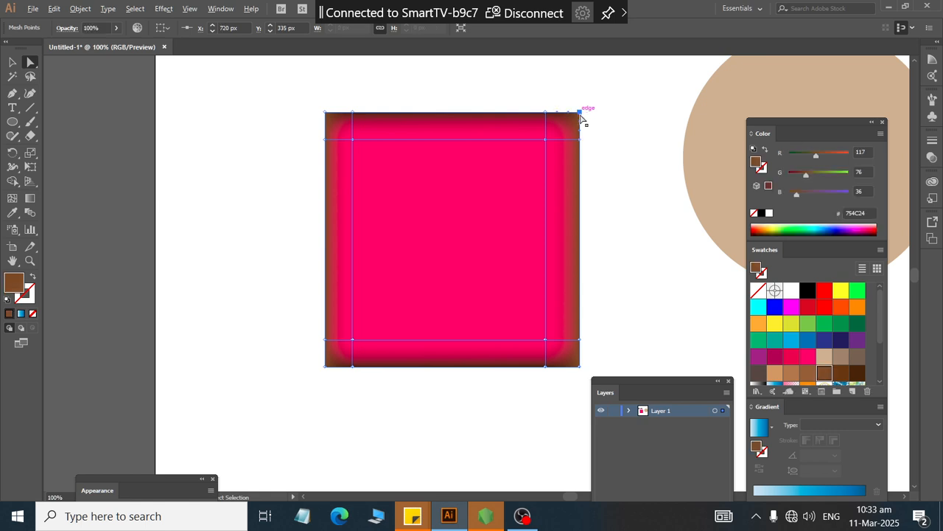
pyautogui.moveTo(580, 115); pyautogui.dragTo(620, 150)
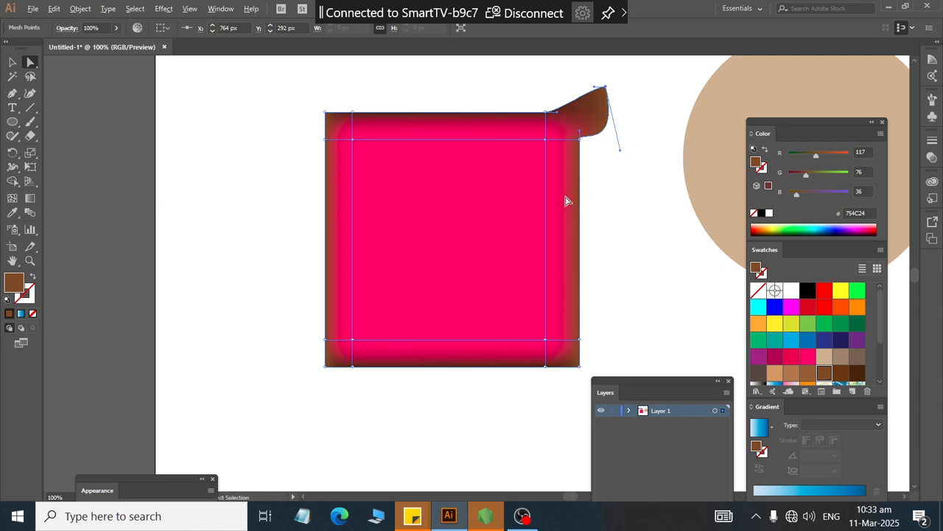
pyautogui.hotkey('ctrl', 'z')
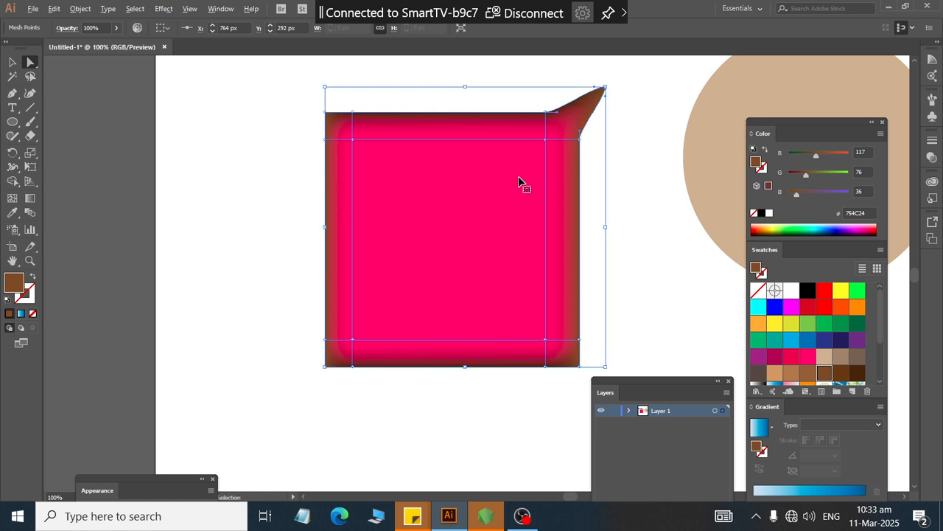
pyautogui.hotkey('ctrl', 'z')
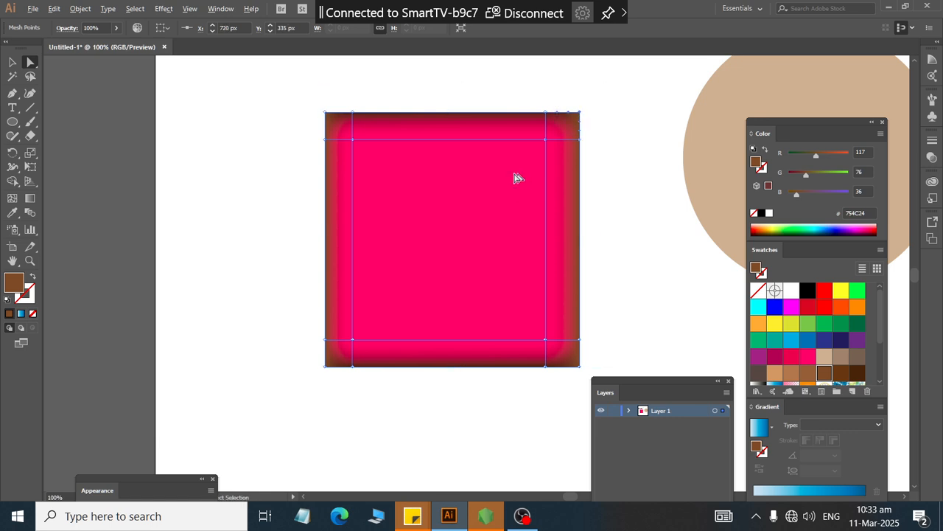
# Step: Move the square to the left and add a mesh point at its center filled with yellow
pyautogui.click(12, 63)
pyautogui.moveTo(428, 248); pyautogui.dragTo(283, 234)
pyautogui.click(13, 198)
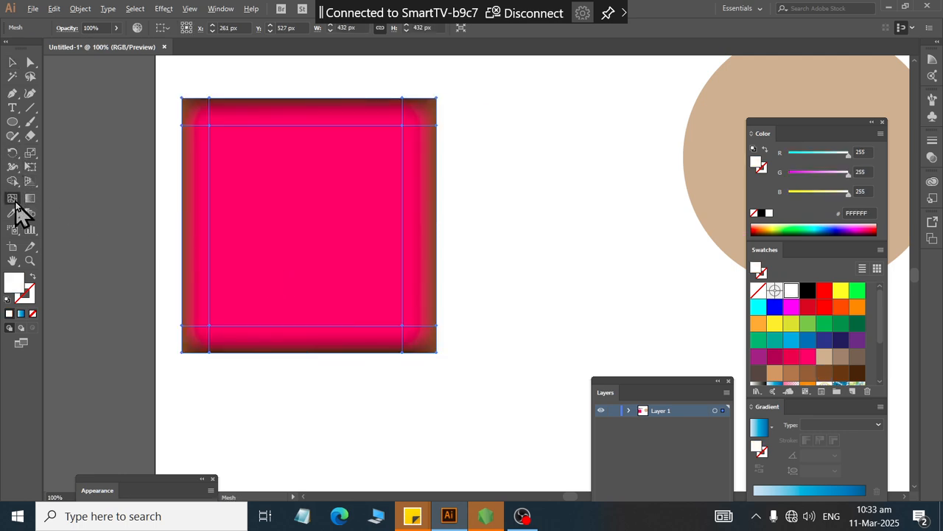
pyautogui.click(302, 215)
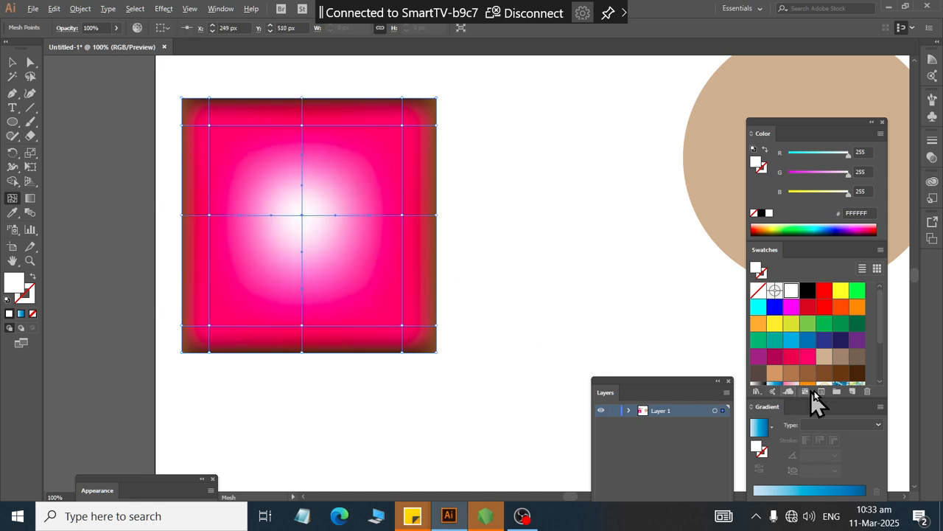
pyautogui.click(806, 326)
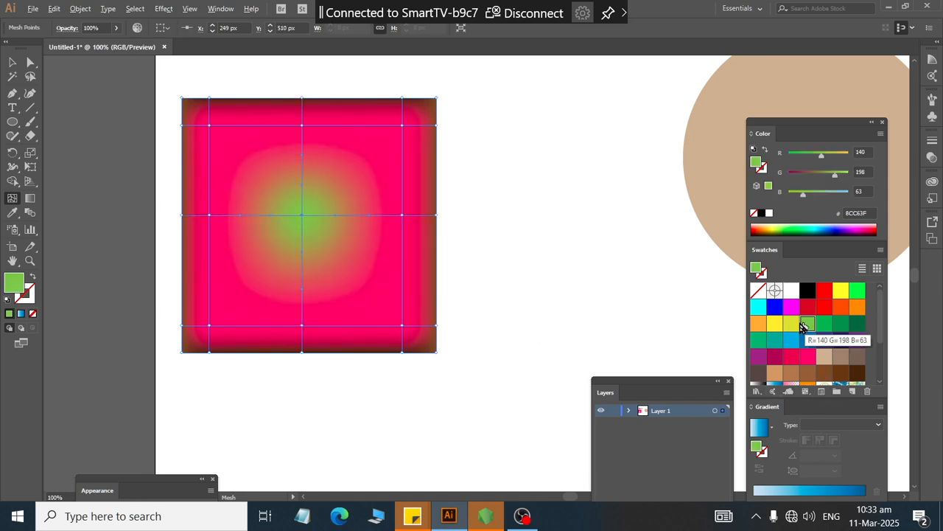
pyautogui.click(775, 324)
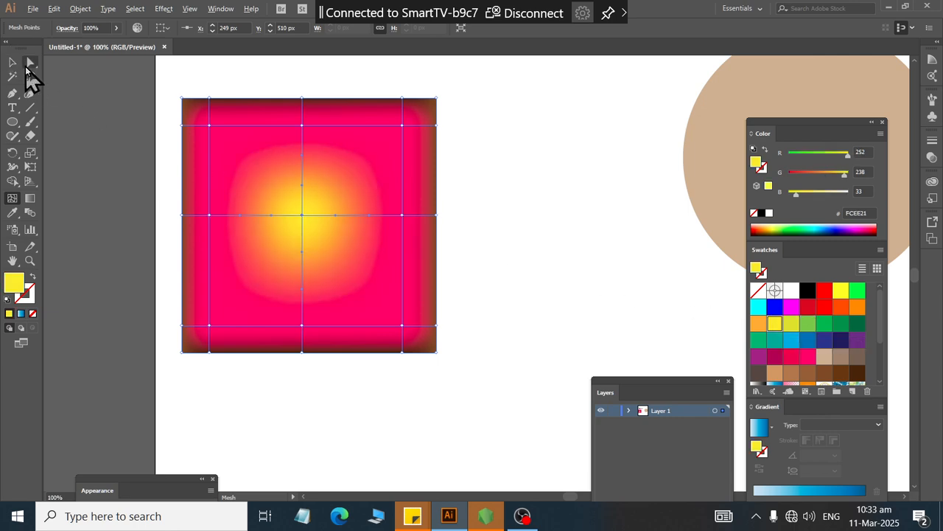
# Step: Drag the center mesh point up and to the right, then undo the move
pyautogui.click(29, 67)
pyautogui.moveTo(304, 214); pyautogui.dragTo(351, 191)
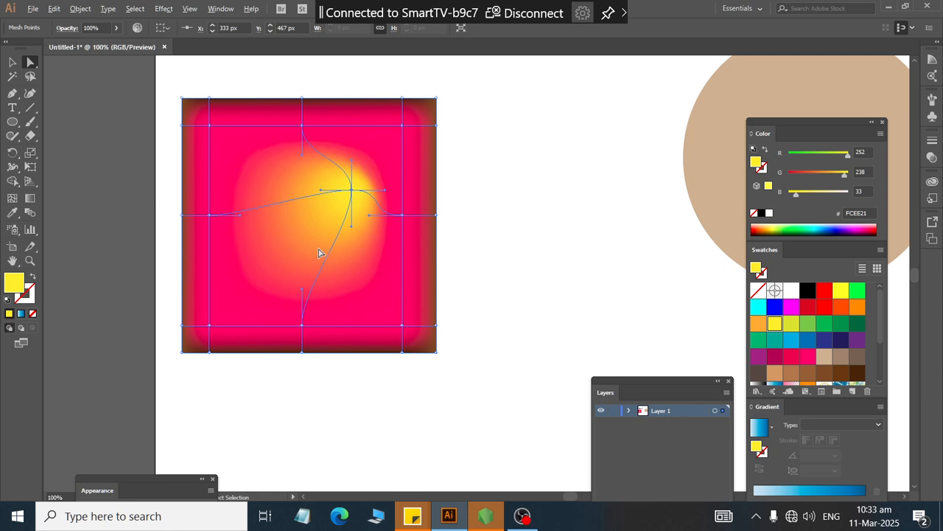
pyautogui.hotkey('ctrl', 'z')
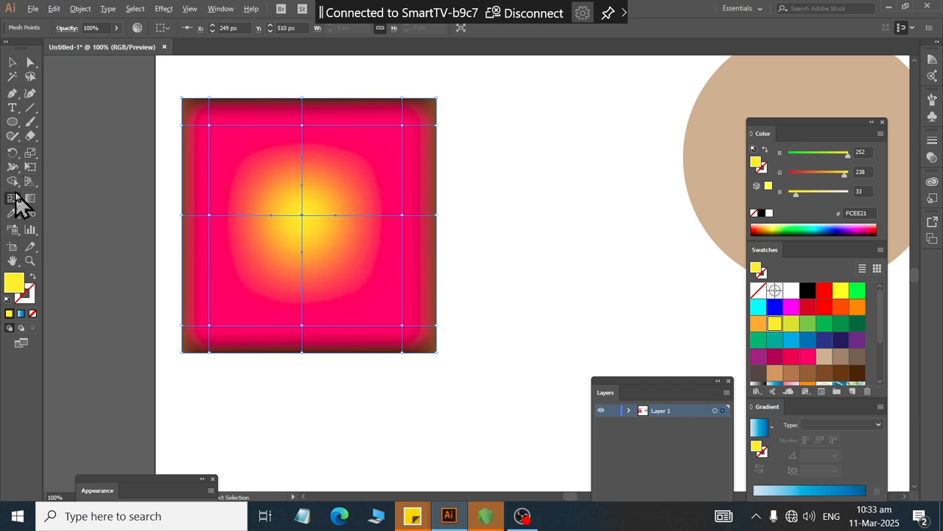
# Step: Add a mesh point to the right of the center point and color the center mesh point blue
pyautogui.click(12, 198)
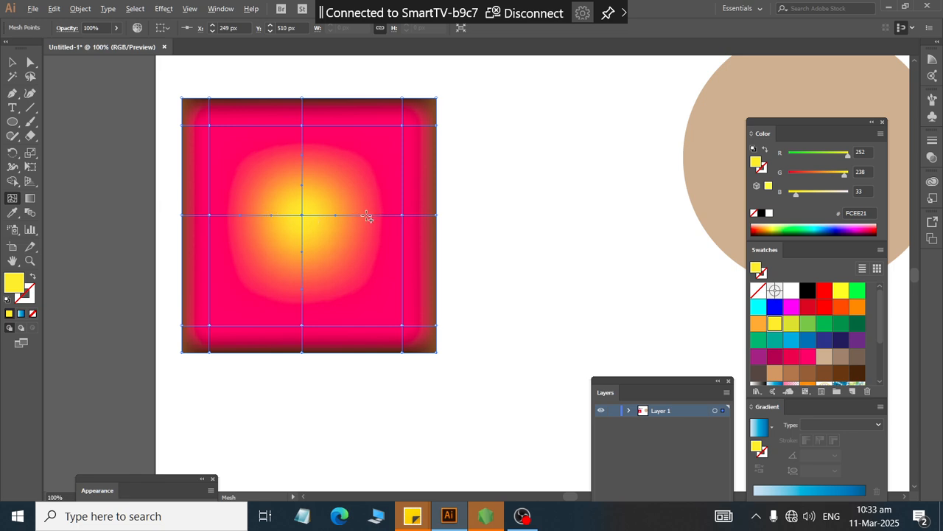
pyautogui.click(363, 215)
pyautogui.click(28, 62)
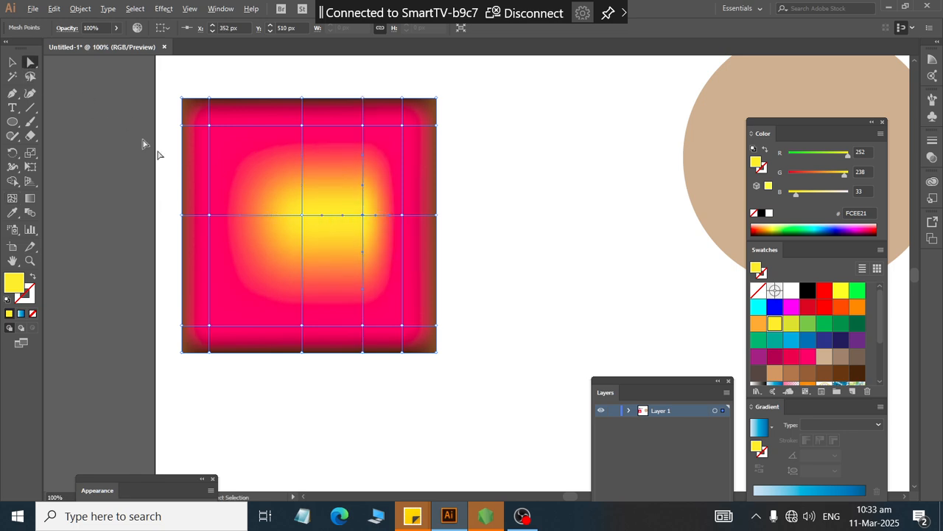
pyautogui.click(303, 216)
pyautogui.click(794, 357)
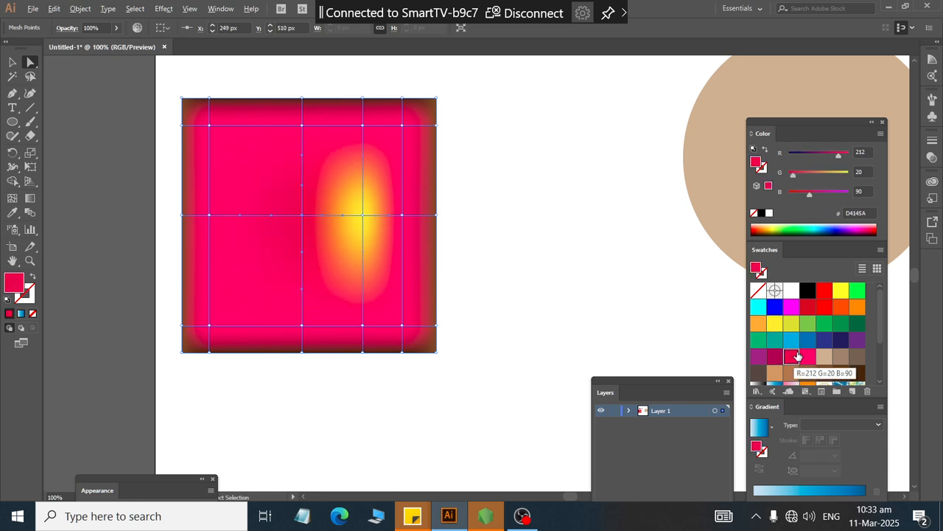
pyautogui.click(774, 306)
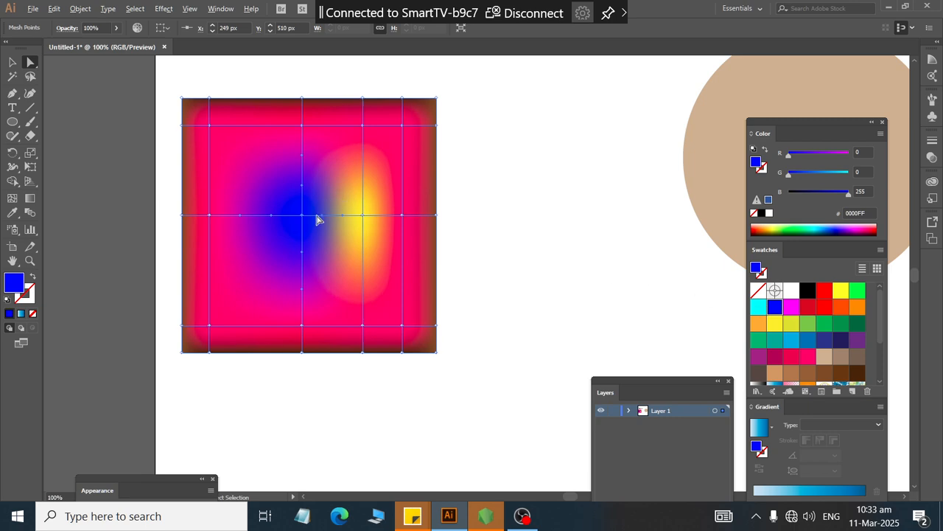
# Step: Shift the blue center point right and the yellow point left to tighten the color transition
pyautogui.moveTo(308, 219); pyautogui.dragTo(334, 219)
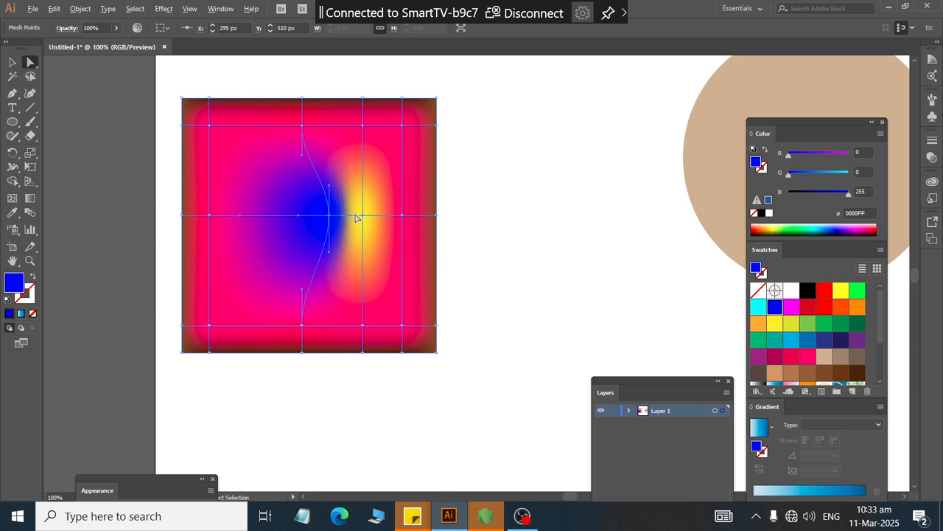
pyautogui.scroll(4, 327, 205)
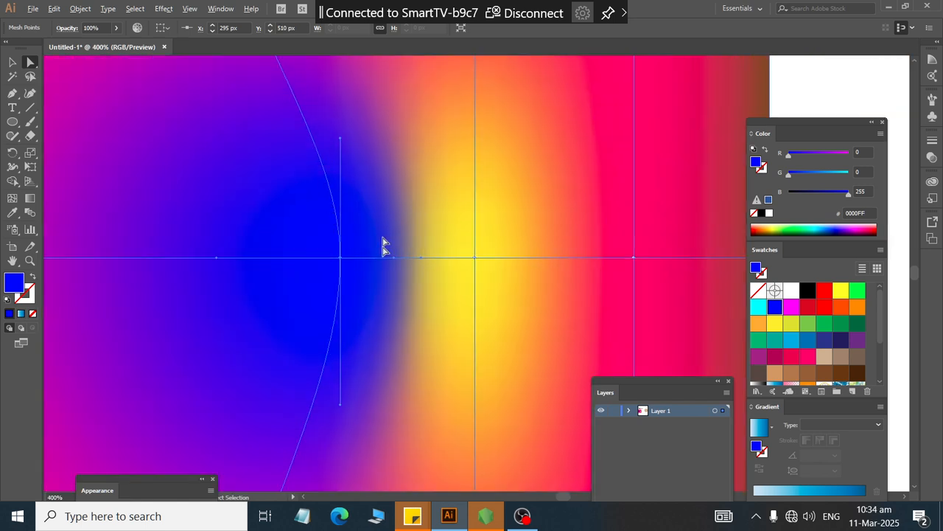
pyautogui.click(475, 257)
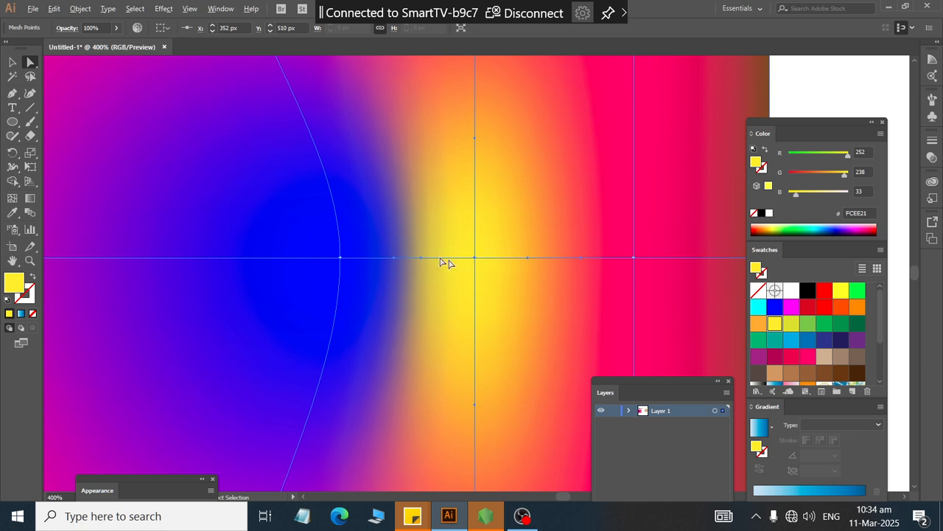
pyautogui.moveTo(474, 257); pyautogui.dragTo(388, 255)
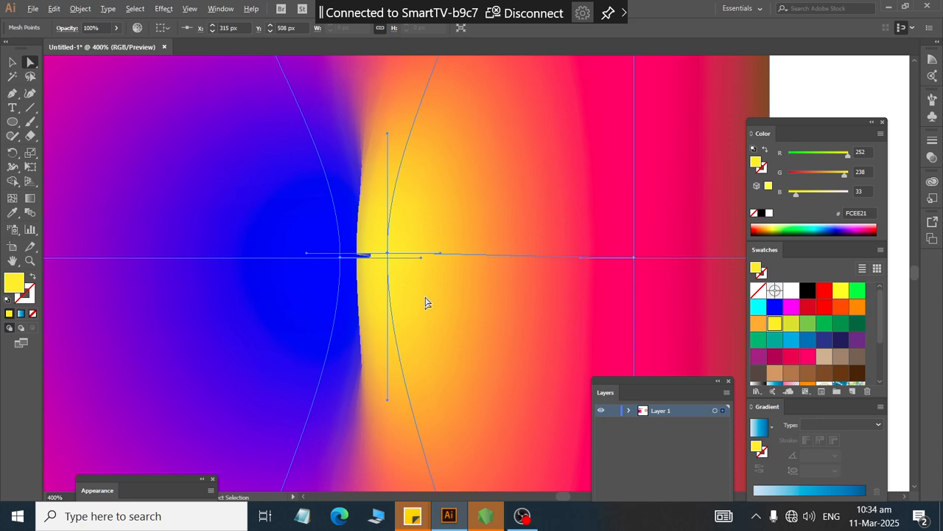
# Step: Add a mesh point to the upper-left area of the tan circle with the Mesh tool
pyautogui.scroll(4, 346, 205)
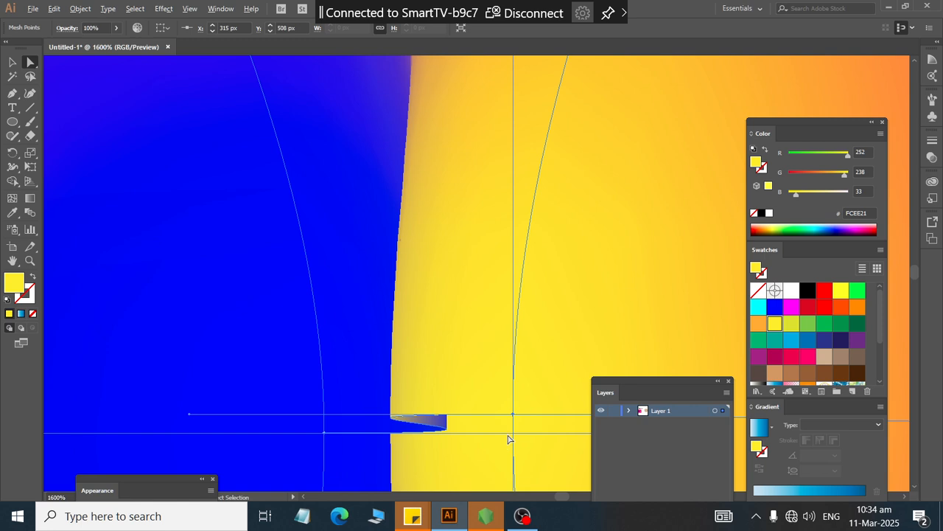
pyautogui.scroll(-4, 452, 283)
pyautogui.scroll(-2, 442, 278)
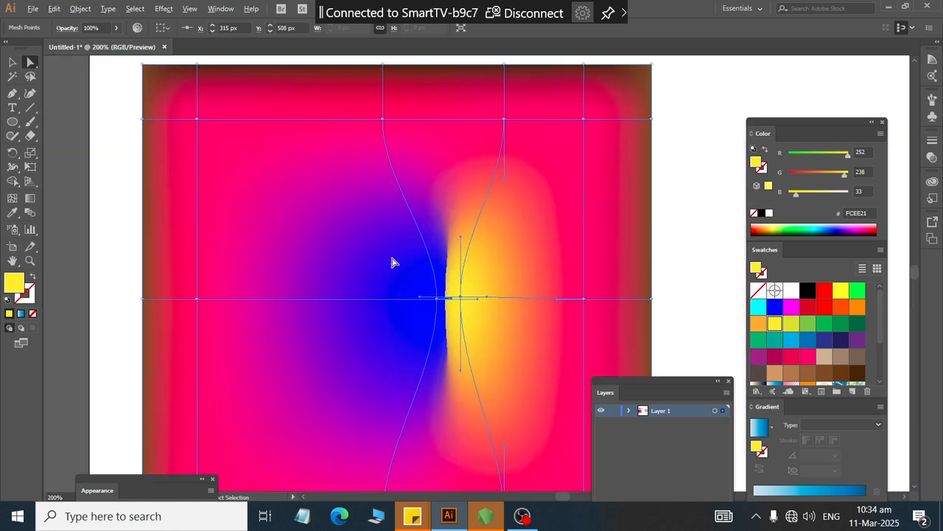
pyautogui.scroll(-2, 154, 132)
pyautogui.click(12, 64)
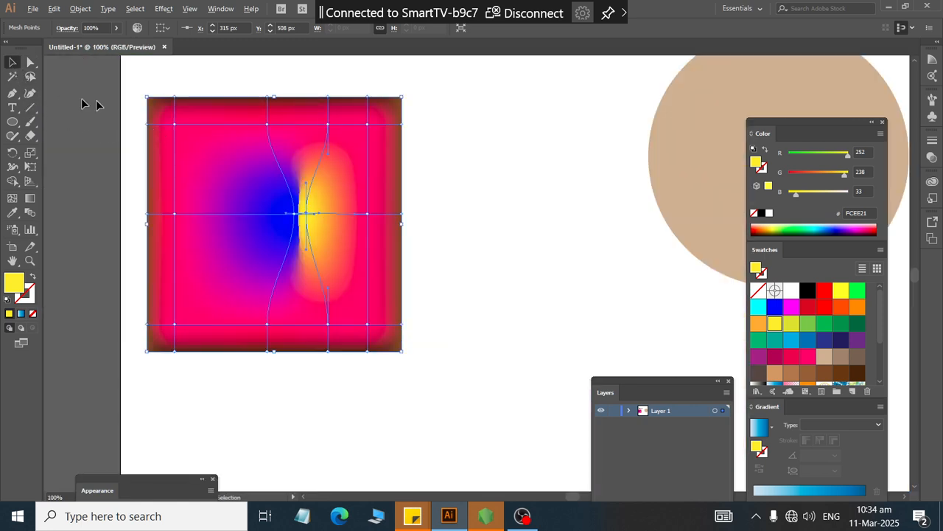
pyautogui.scroll(-3, 621, 144)
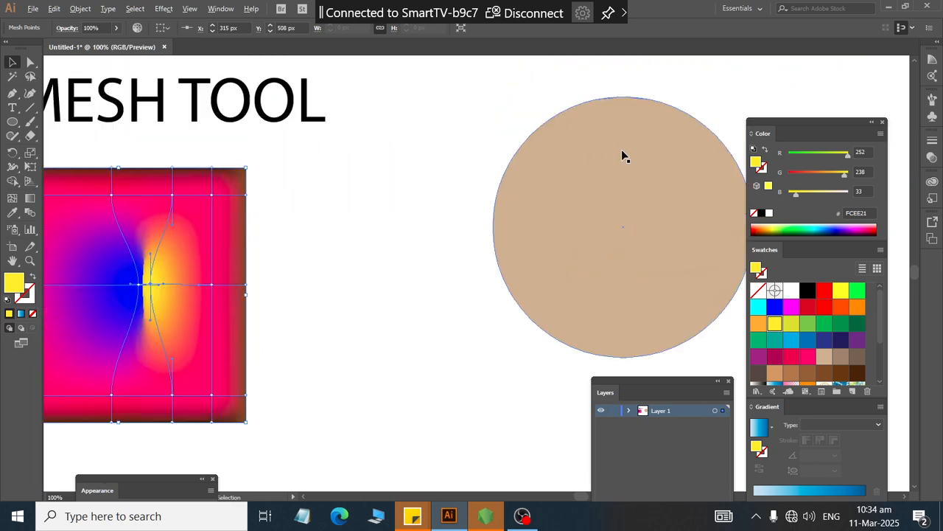
pyautogui.scroll(2, 638, 175)
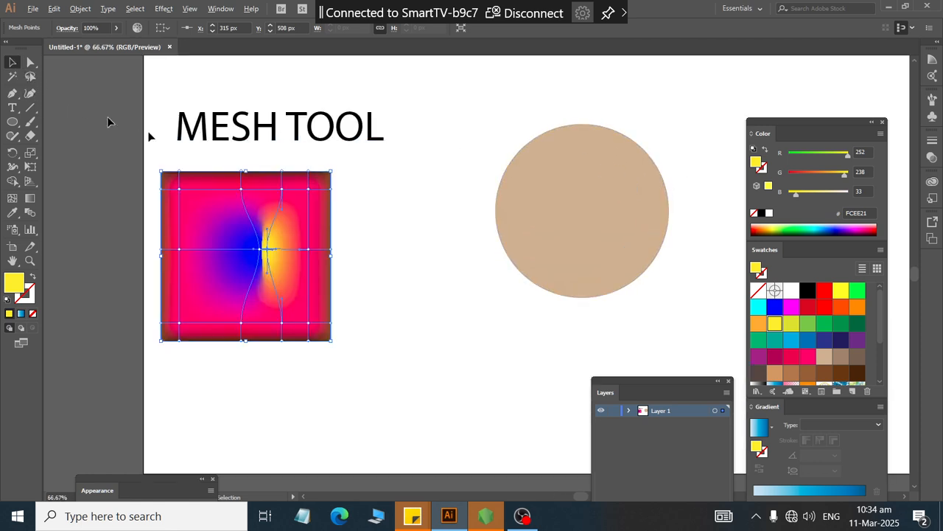
pyautogui.moveTo(481, 129); pyautogui.dragTo(690, 307)
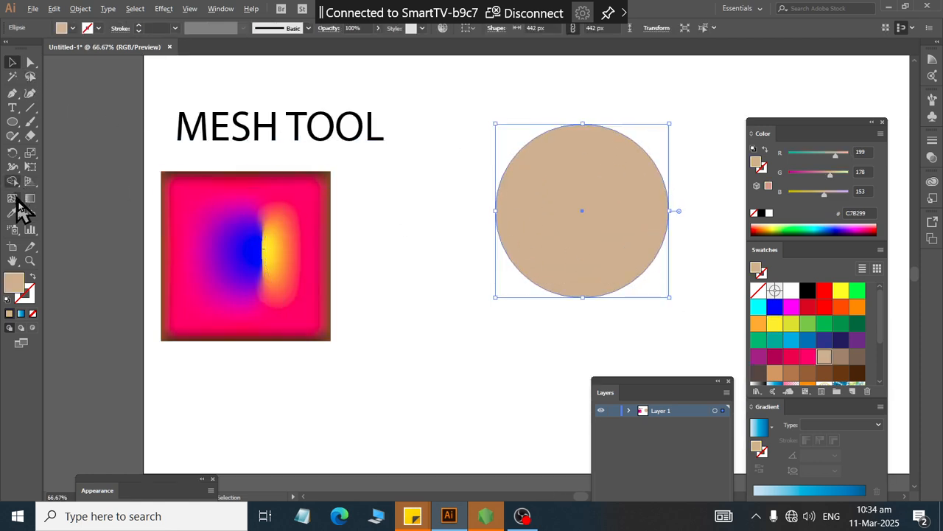
pyautogui.click(12, 197)
pyautogui.click(546, 174)
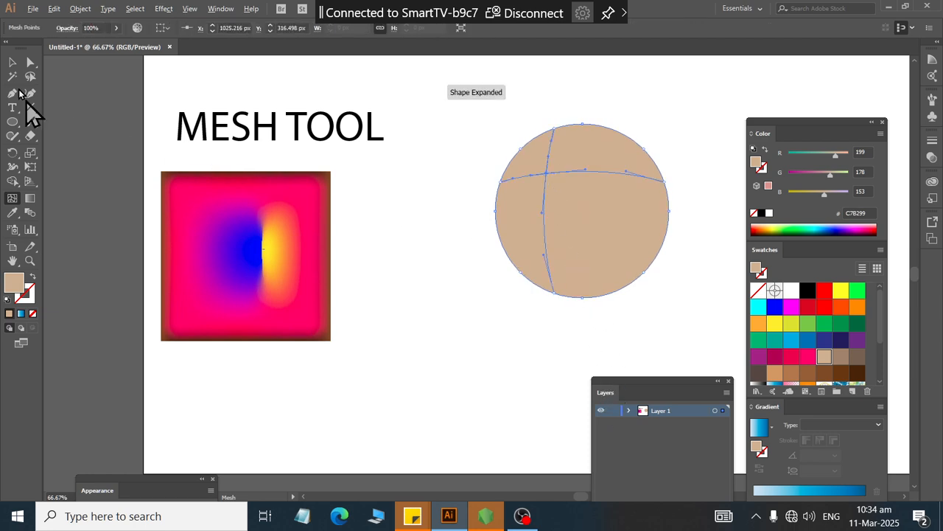
# Step: Fill the whole circle mesh with a dark navy swatch
pyautogui.click(31, 63)
pyautogui.click(12, 62)
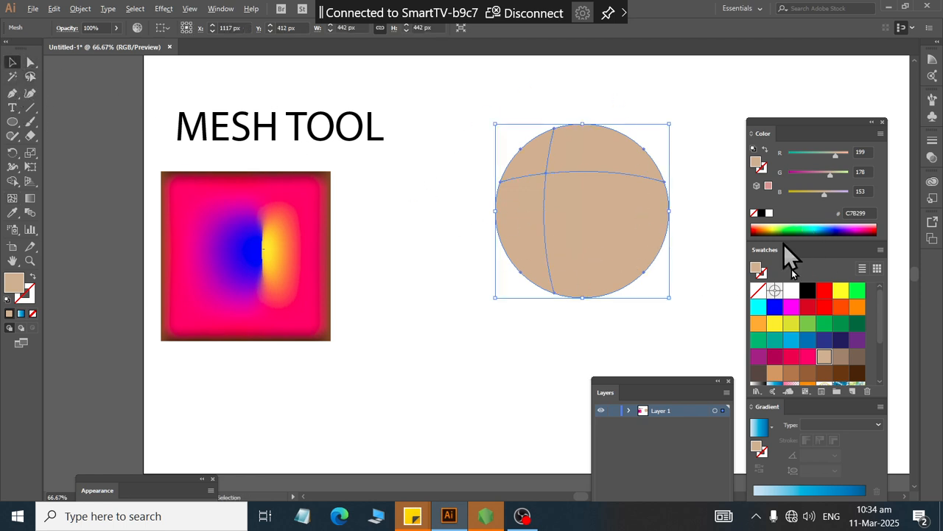
pyautogui.click(841, 340)
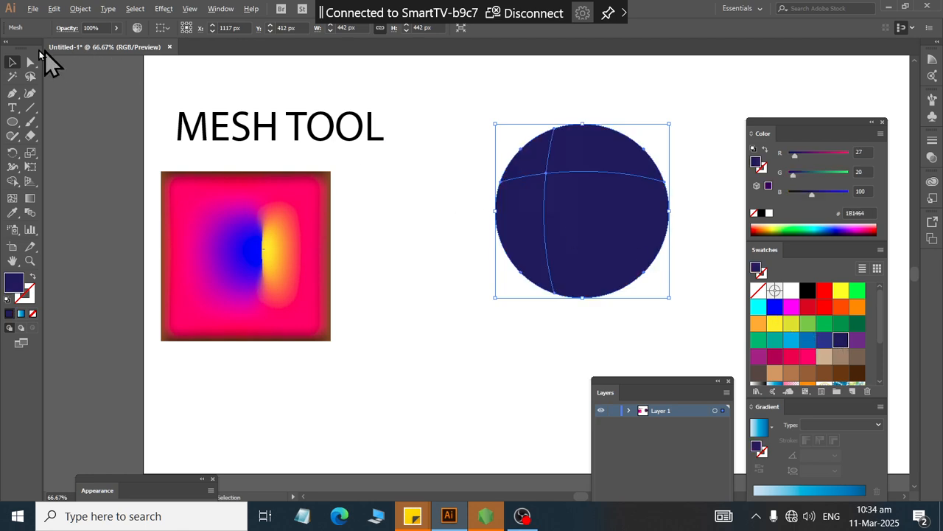
# Step: Select the circle's upper-left mesh point and color it light blue
pyautogui.click(32, 61)
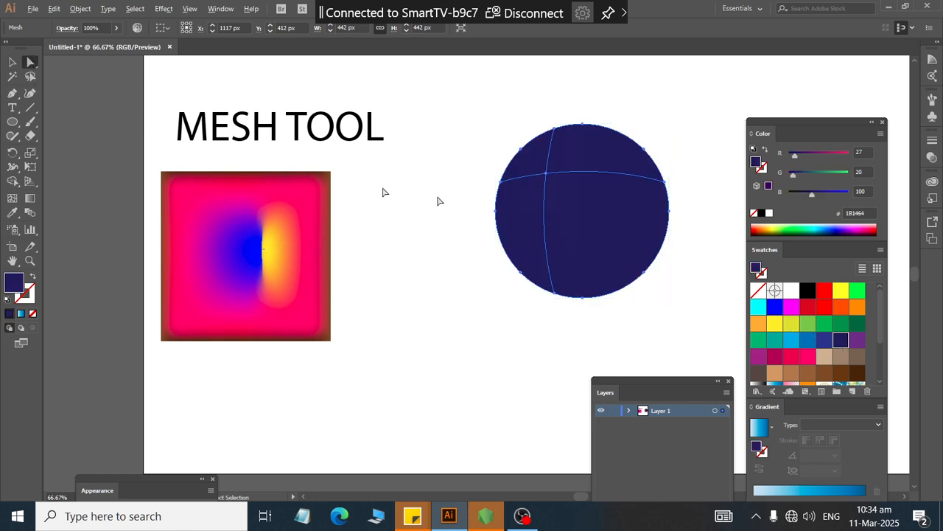
pyautogui.click(546, 175)
pyautogui.click(546, 175)
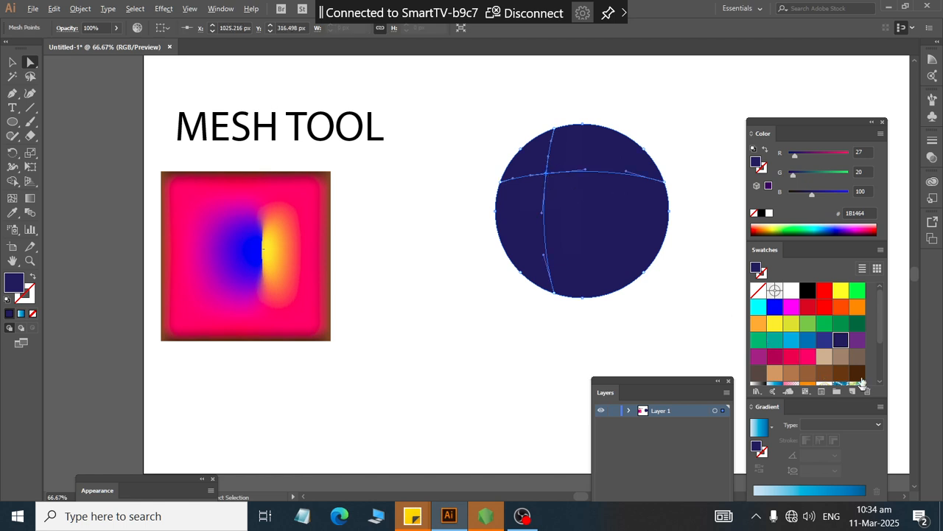
pyautogui.click(793, 339)
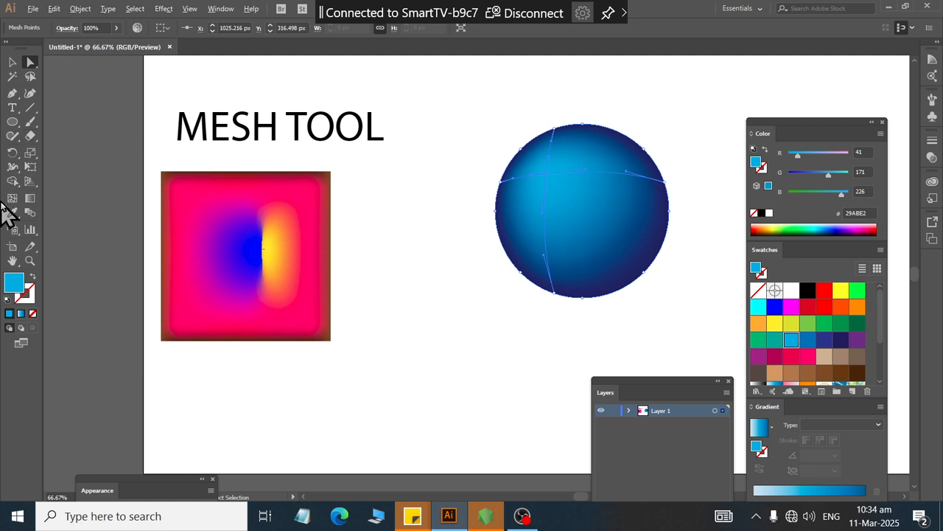
# Step: Add another mesh point to the lower-right area of the circle
pyautogui.click(13, 200)
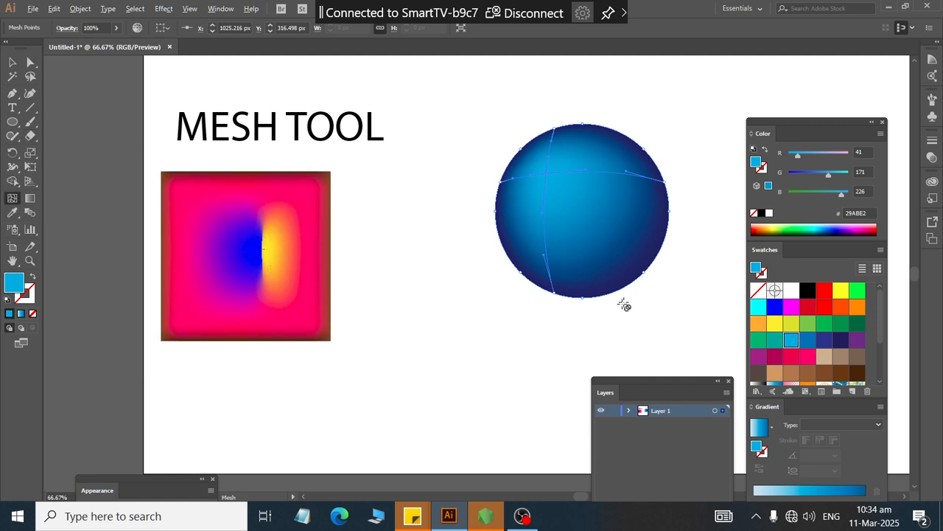
pyautogui.click(614, 249)
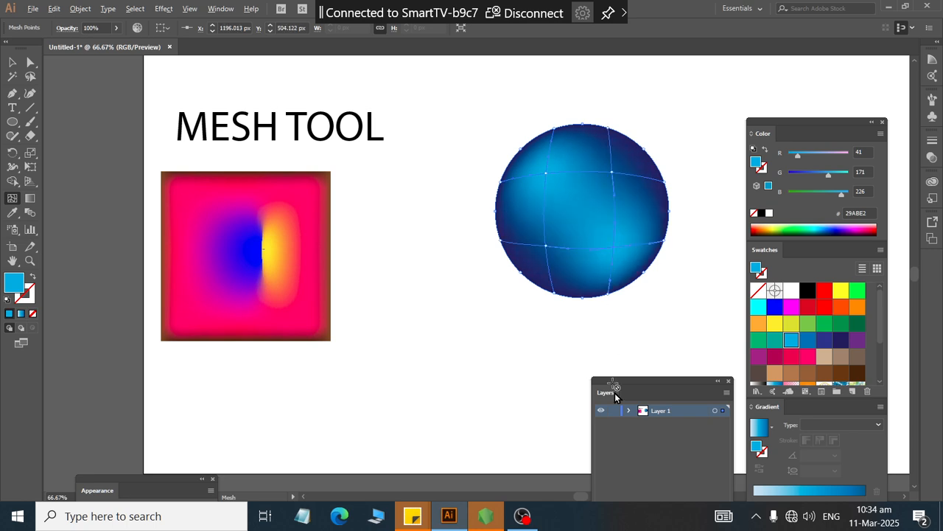
# Step: Color the circle's lower-right mesh point yellow, then deselect the circle
pyautogui.click(775, 324)
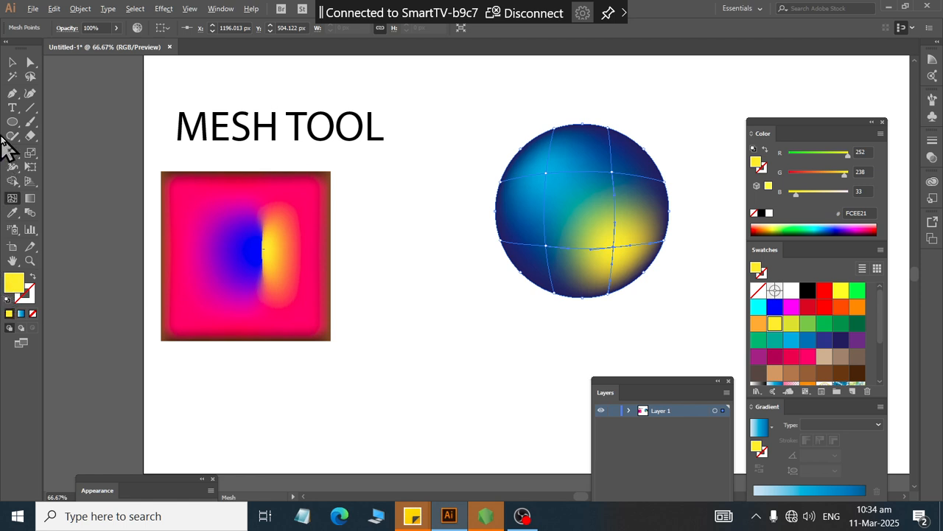
pyautogui.click(13, 62)
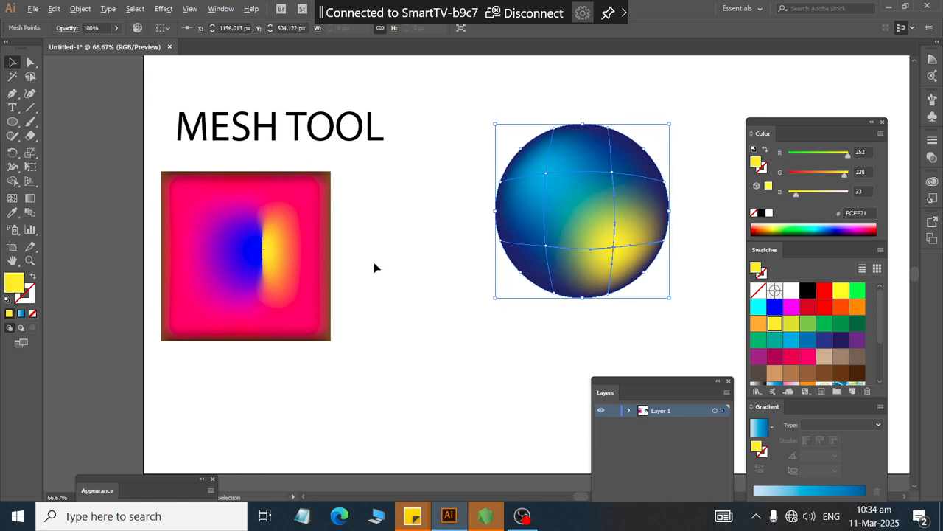
pyautogui.click(555, 334)
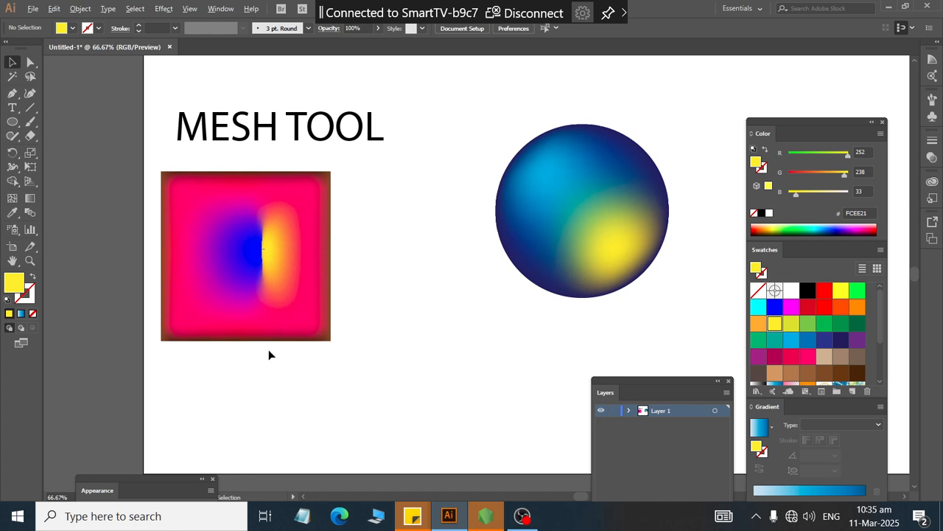
# Step: Move the shaded square and circle down toward the bottom of the artboard to clear space
pyautogui.moveTo(266, 295); pyautogui.dragTo(326, 443)
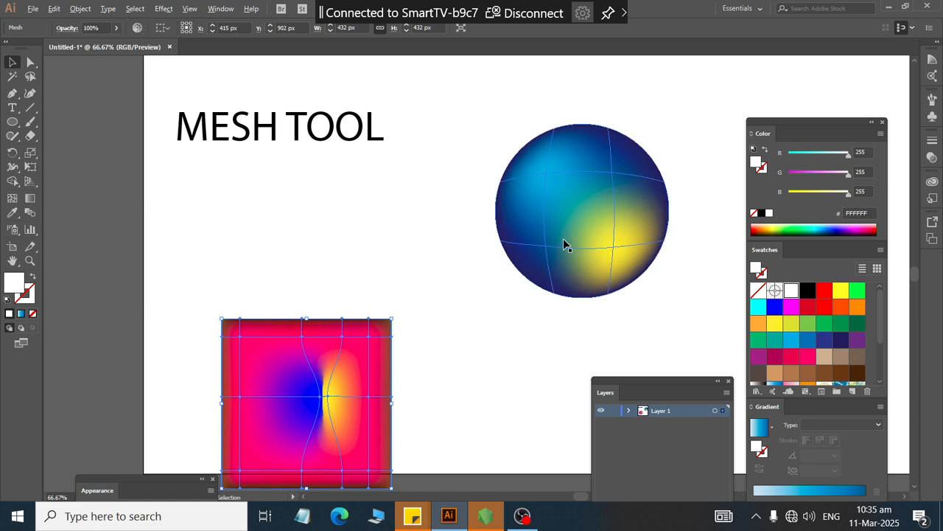
pyautogui.moveTo(564, 238); pyautogui.dragTo(477, 446)
pyautogui.moveTo(294, 361); pyautogui.dragTo(166, 372)
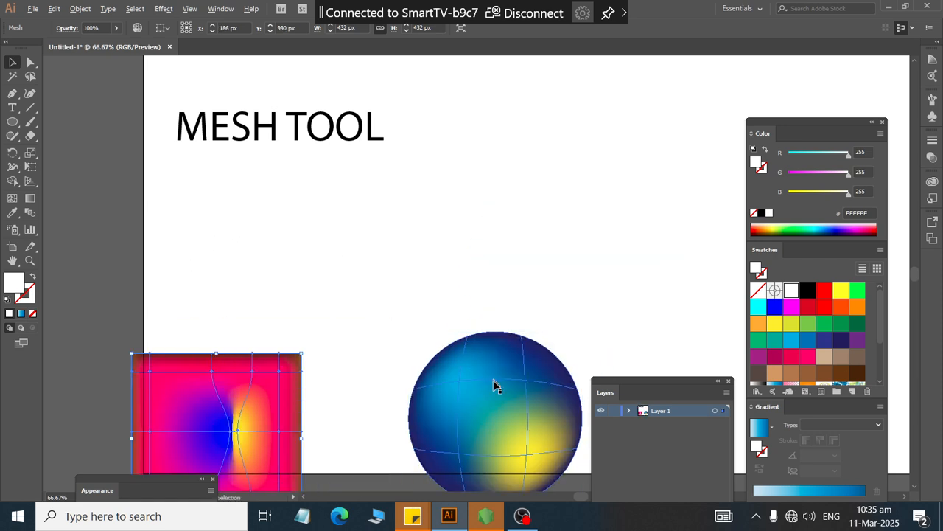
pyautogui.moveTo(494, 380); pyautogui.dragTo(434, 473)
pyautogui.moveTo(447, 435); pyautogui.dragTo(416, 481)
pyautogui.moveTo(147, 381); pyautogui.dragTo(165, 425)
# Step: Draw an ellipse about 422 by 571 px in the cleared space
pyautogui.click(13, 122)
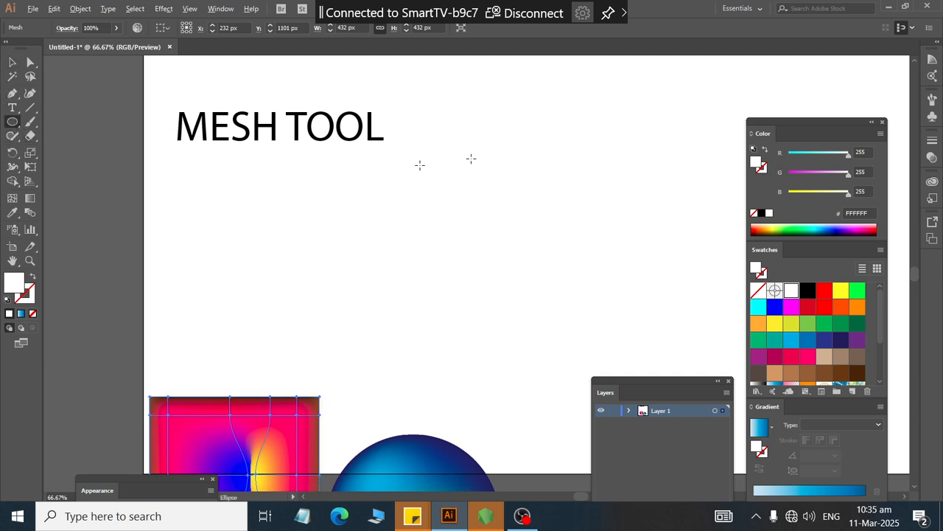
pyautogui.moveTo(438, 141); pyautogui.dragTo(605, 364)
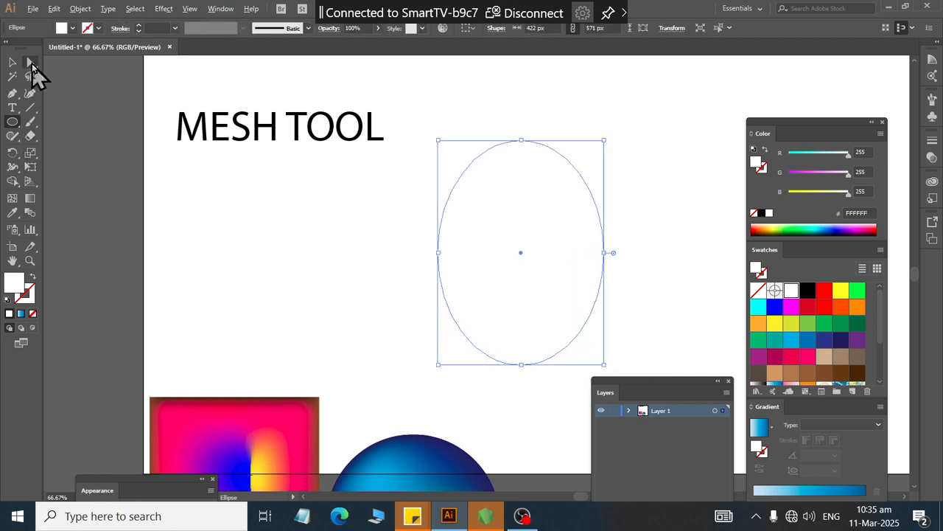
# Step: Reshape the ellipse into a bean shape by pulling its right anchor and handle inward
pyautogui.click(31, 64)
pyautogui.hscroll(5, 384, 192)
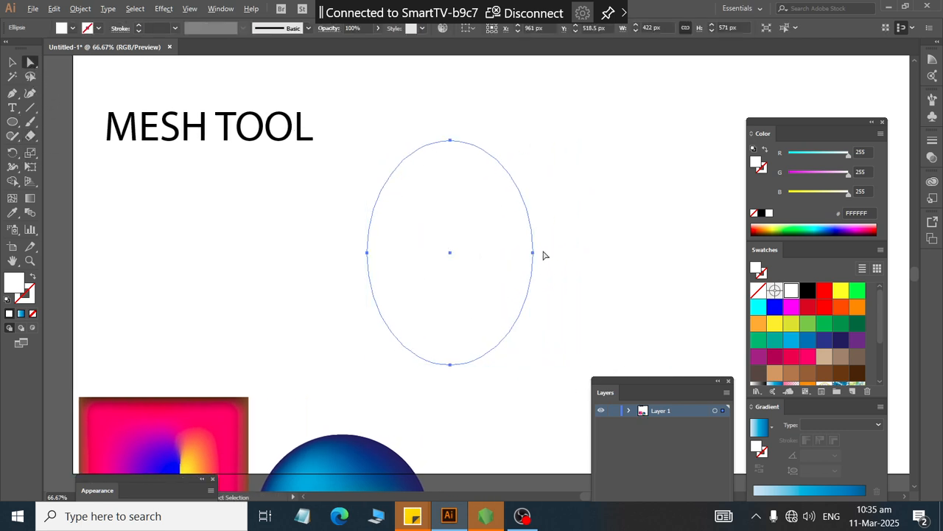
pyautogui.click(532, 254)
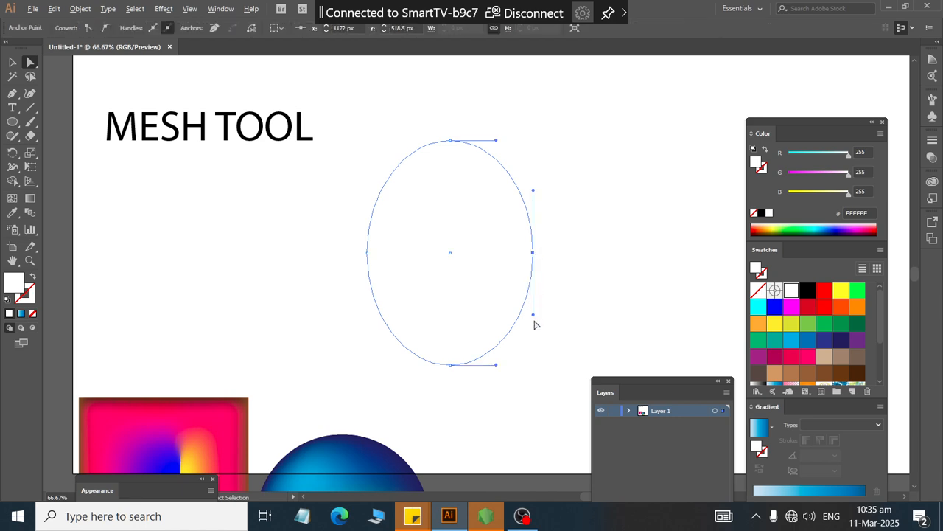
pyautogui.moveTo(533, 318); pyautogui.dragTo(464, 278)
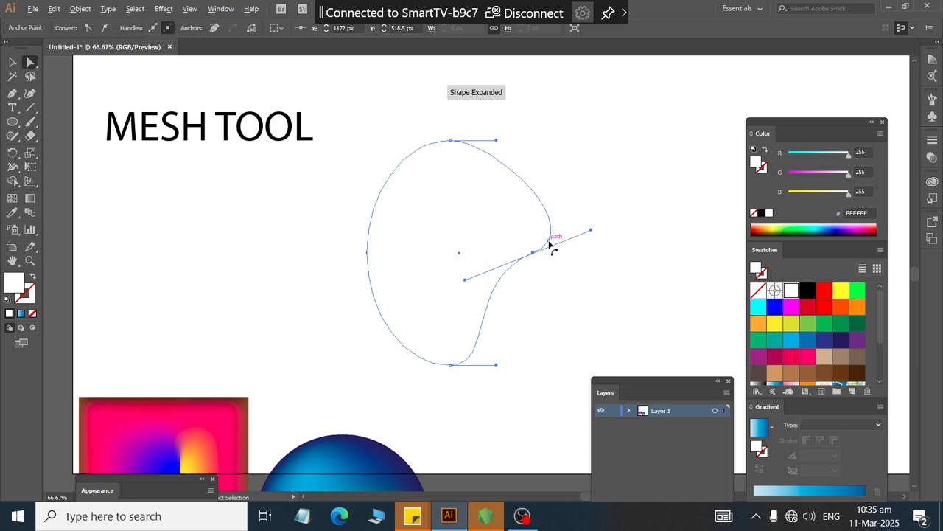
pyautogui.moveTo(534, 254); pyautogui.dragTo(496, 257)
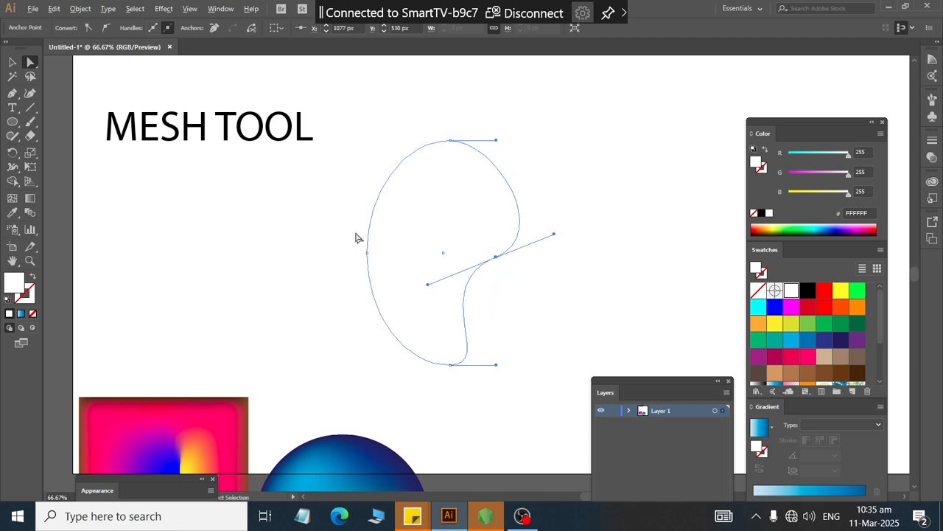
# Step: Select the bean shape and fill it with the FCEE21 yellow swatch
pyautogui.click(12, 62)
pyautogui.click(340, 199)
pyautogui.moveTo(341, 203); pyautogui.dragTo(425, 258)
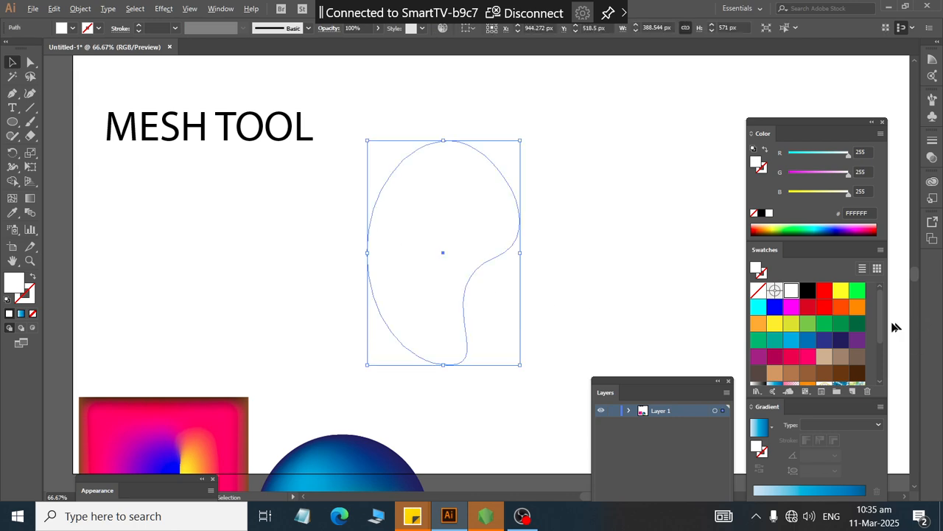
pyautogui.click(838, 289)
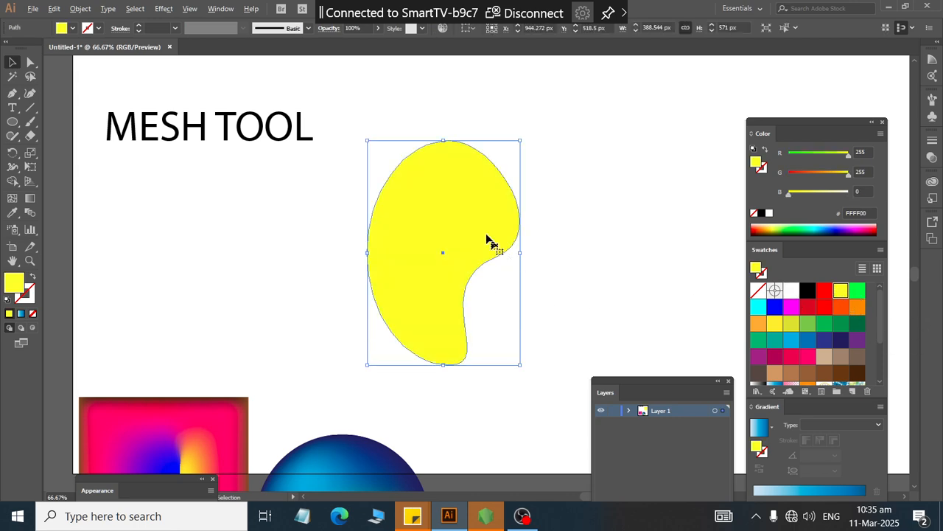
pyautogui.click(774, 324)
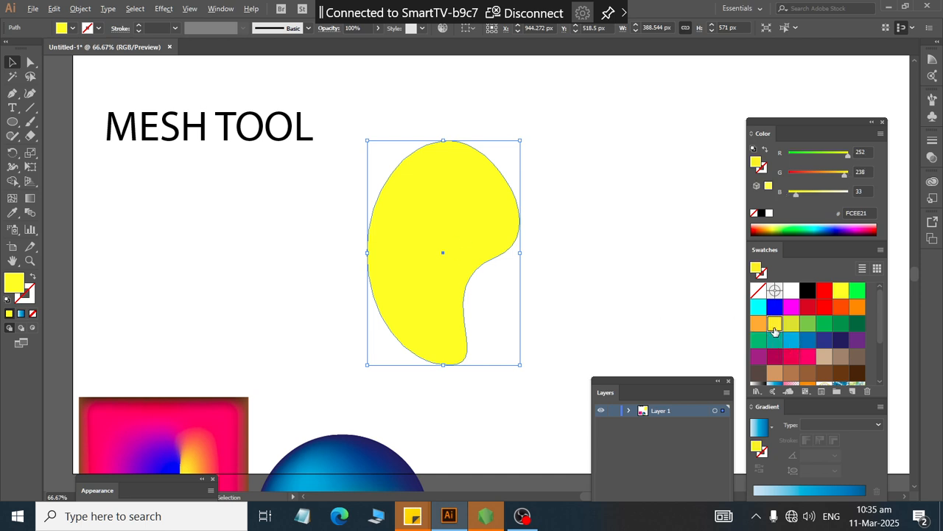
pyautogui.click(624, 240)
pyautogui.click(428, 211)
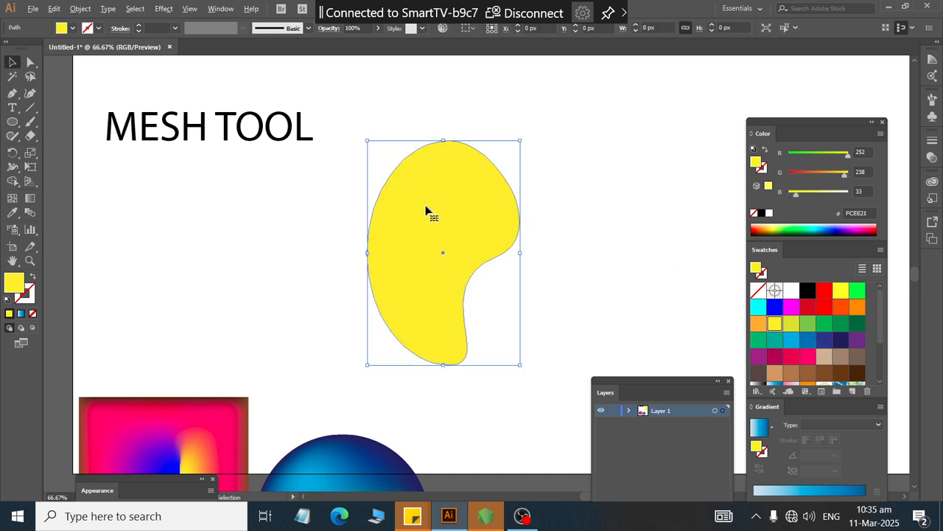
# Step: Add several mesh points to the upper part of the bean shape with the Mesh tool
pyautogui.click(15, 199)
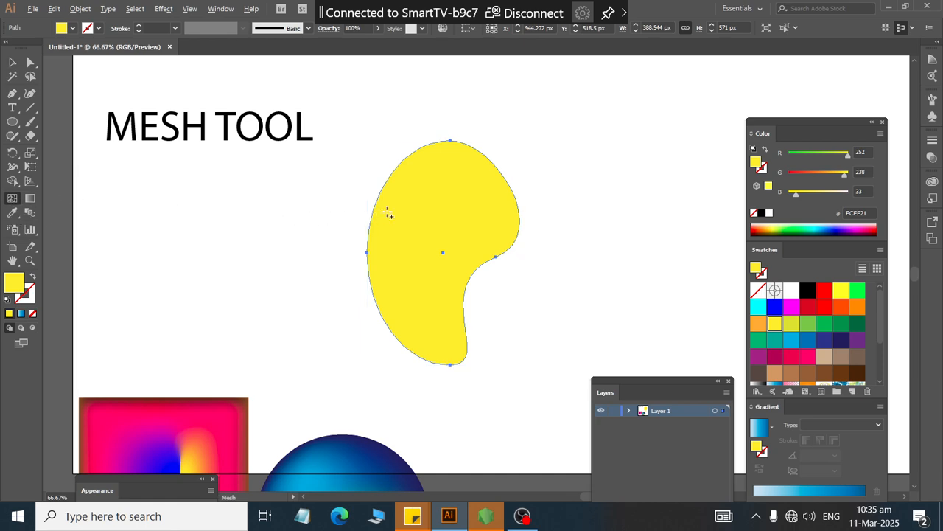
pyautogui.scroll(1, 414, 209)
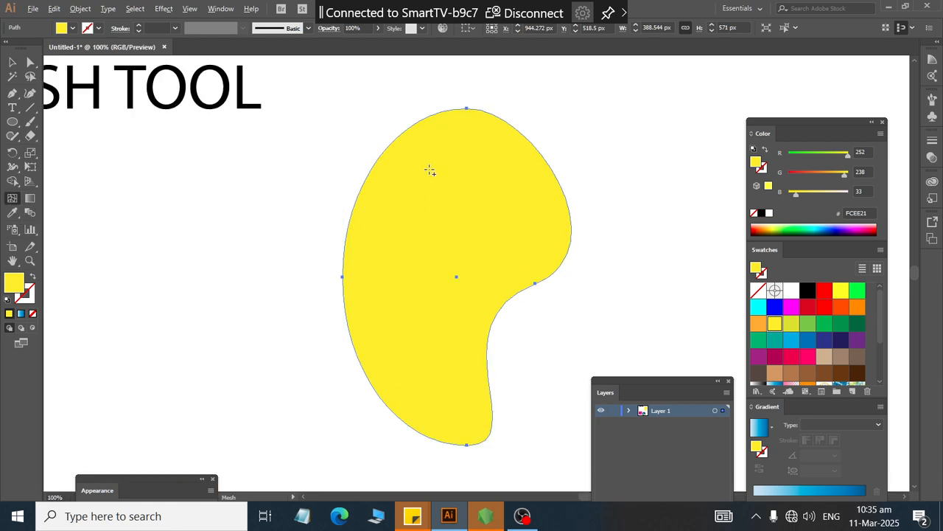
pyautogui.click(429, 180)
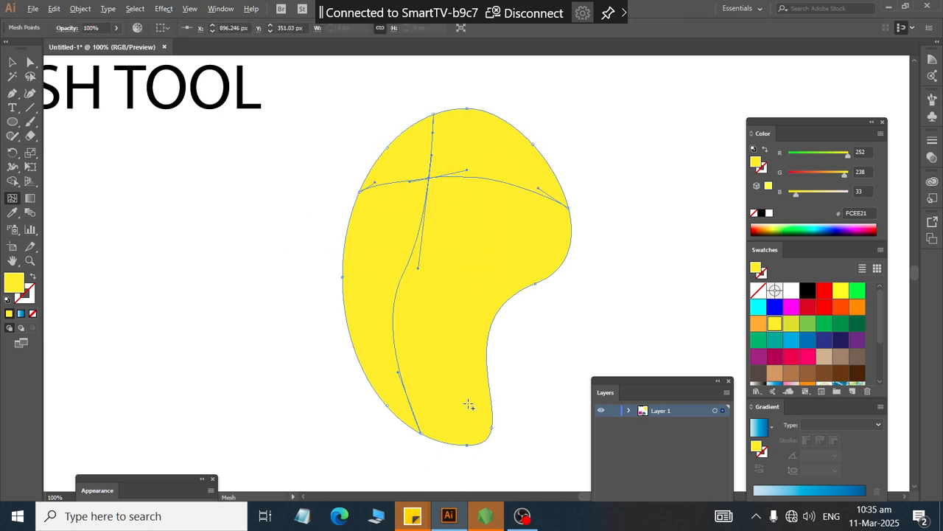
pyautogui.click(381, 182)
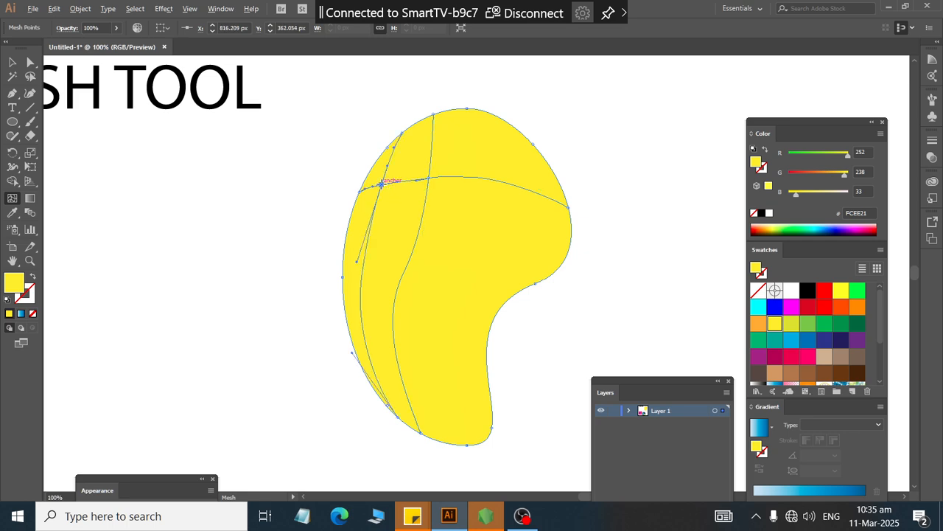
pyautogui.click(432, 125)
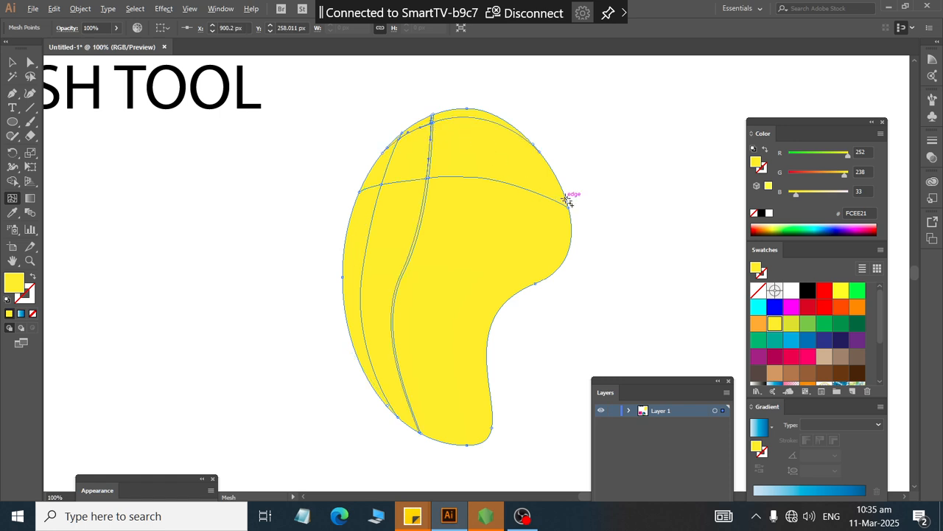
pyautogui.scroll(5, 421, 93)
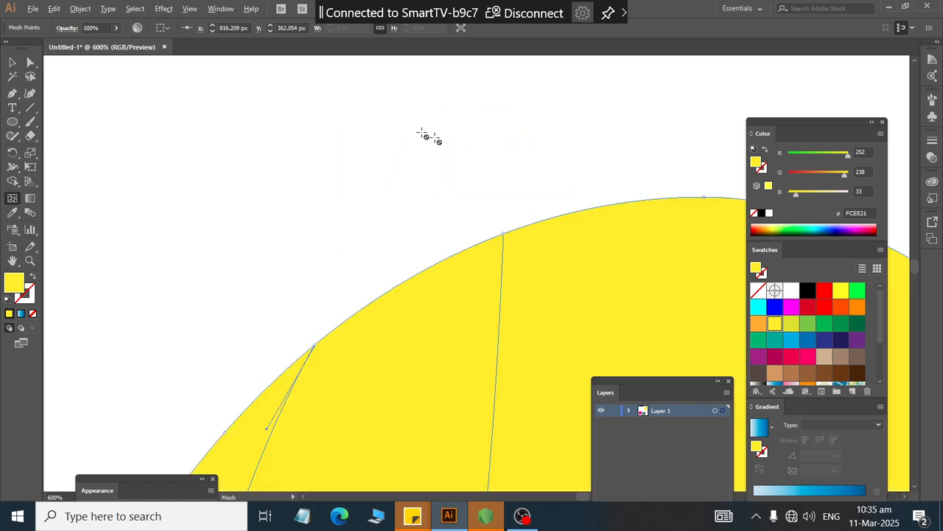
pyautogui.click(503, 281)
pyautogui.scroll(-3, 503, 280)
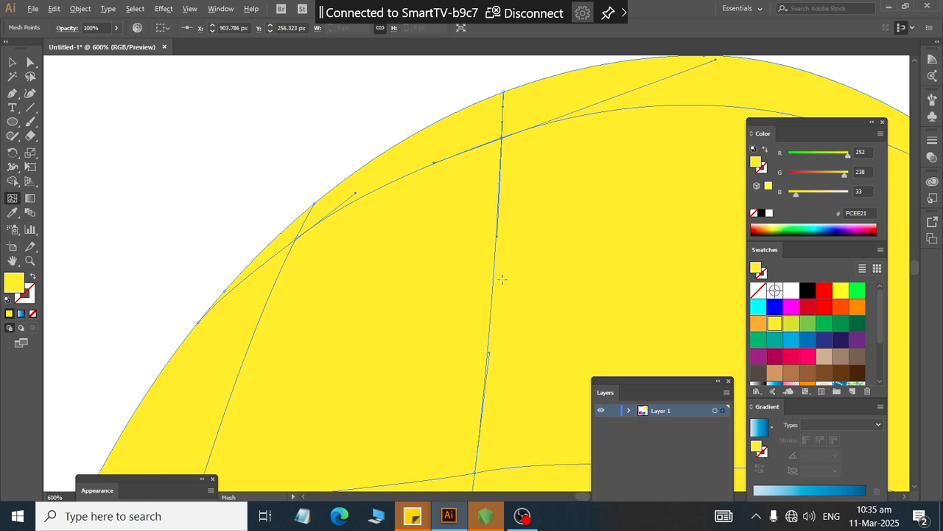
pyautogui.hotkey('ctrl', 'z')
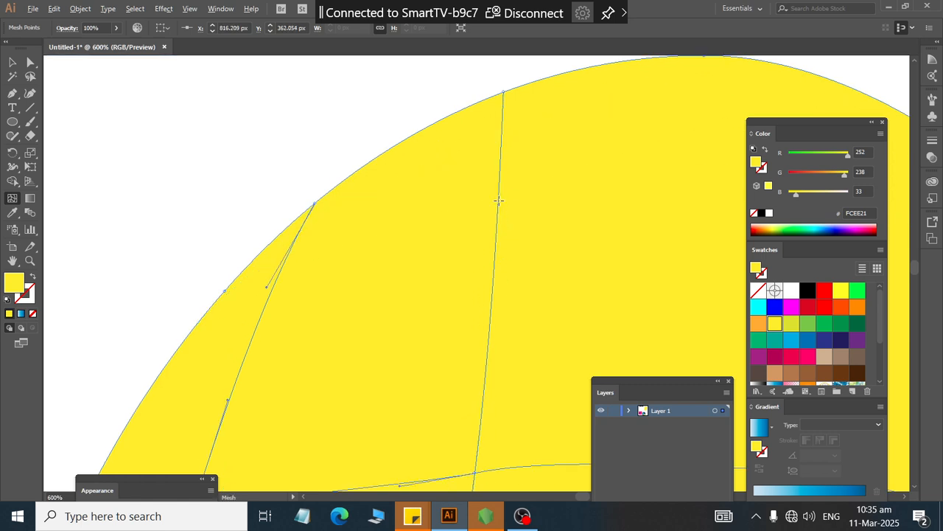
# Step: Add a mesh point near the upper-right edge of the bean shape
pyautogui.scroll(-4, 499, 200)
pyautogui.hscroll(2, 468, 288)
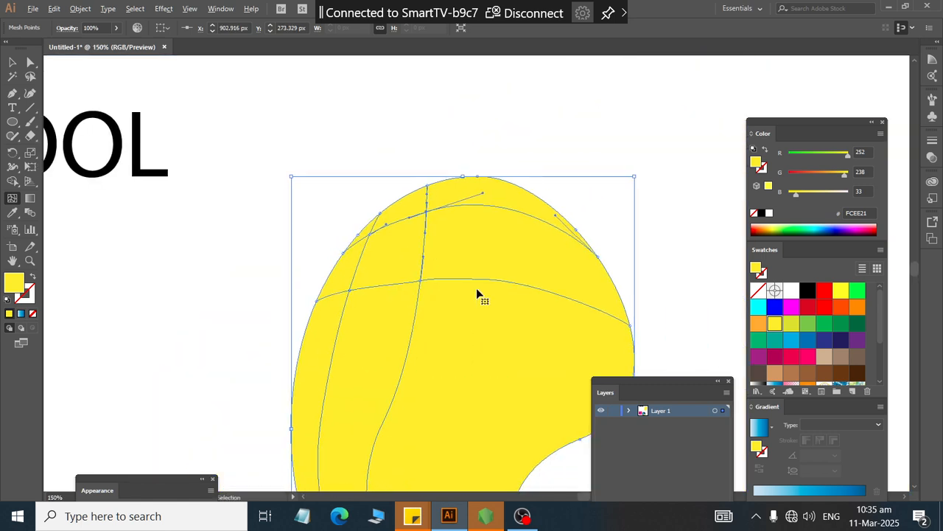
pyautogui.hscroll(1, 479, 287)
pyautogui.hscroll(1, 487, 254)
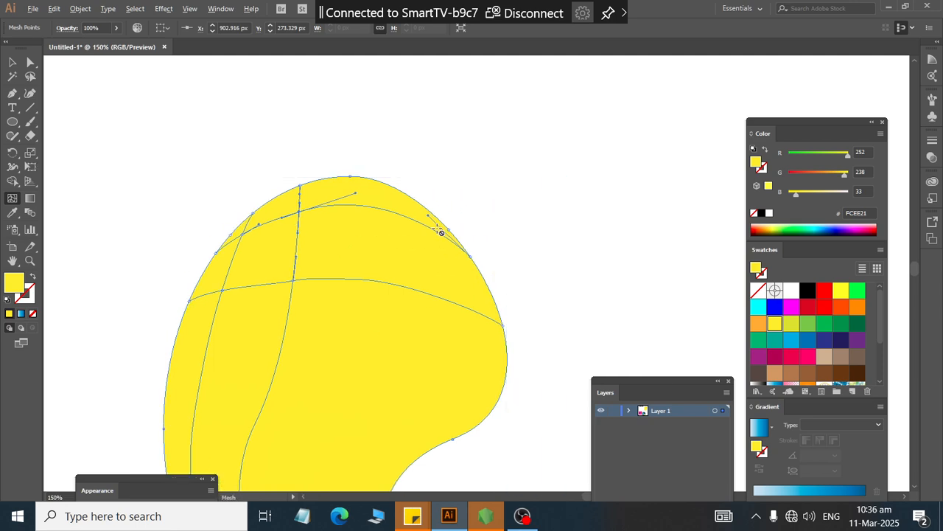
pyautogui.scroll(1, 440, 230)
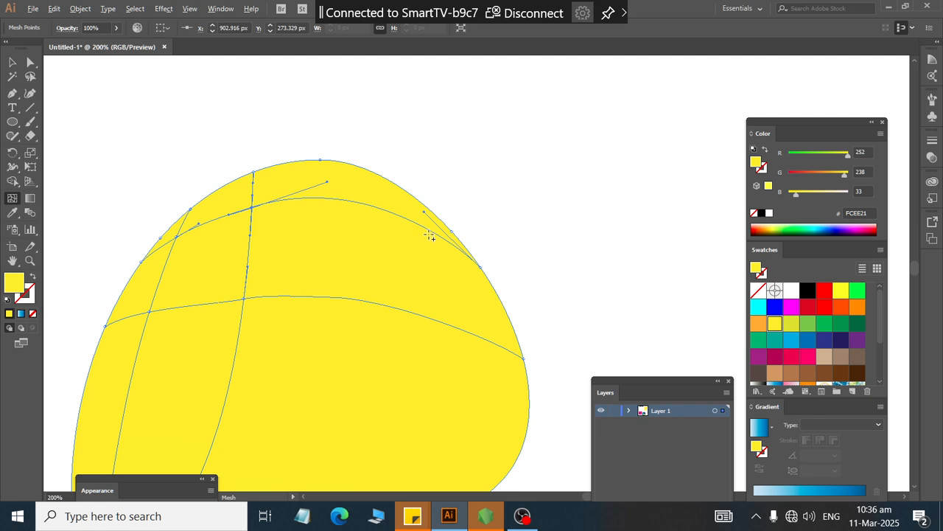
pyautogui.click(425, 227)
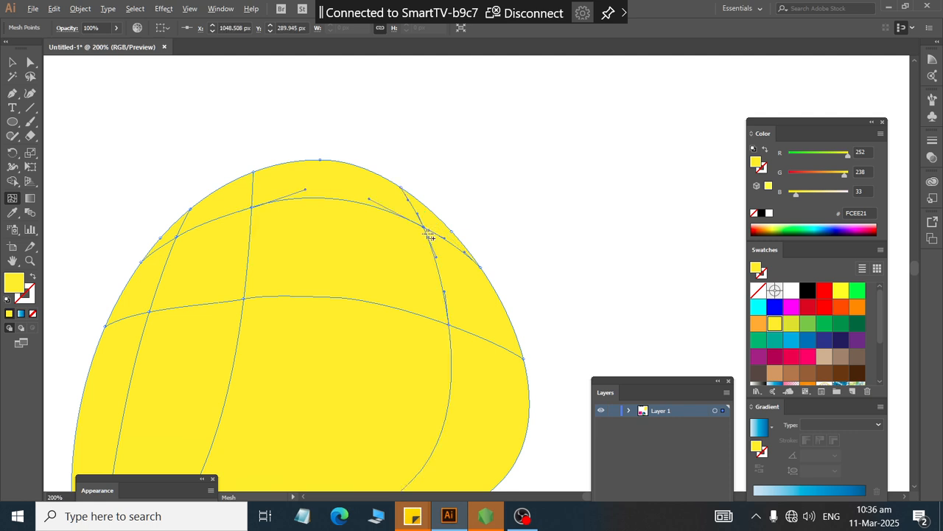
# Step: Add mesh points near the bean's lower-left curve and on its right side
pyautogui.scroll(-12, 452, 263)
pyautogui.scroll(-10, 411, 297)
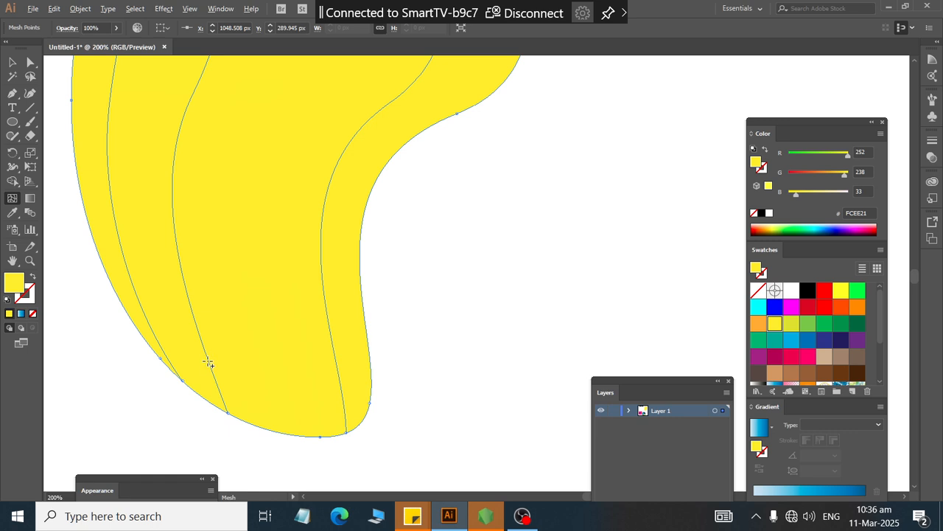
pyautogui.click(208, 362)
pyautogui.scroll(12, 346, 339)
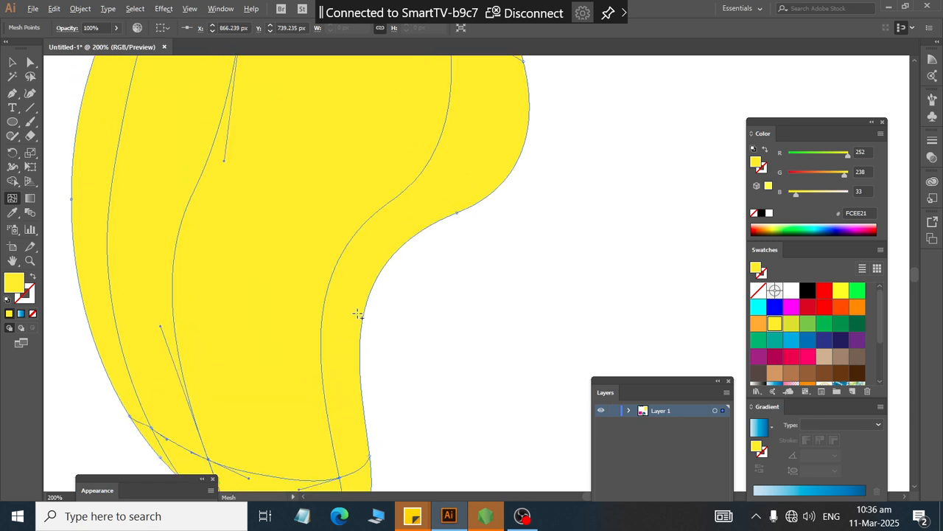
pyautogui.scroll(-2, 365, 279)
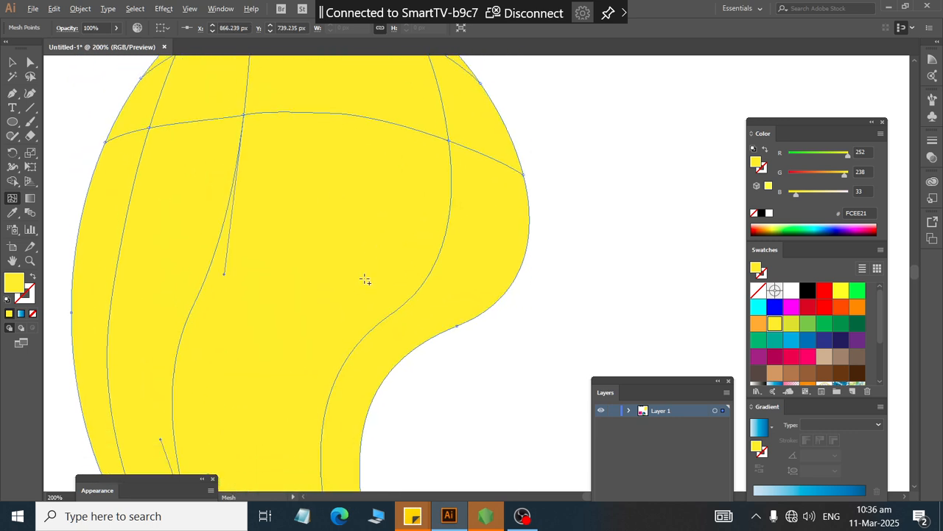
pyautogui.scroll(-2, 474, 169)
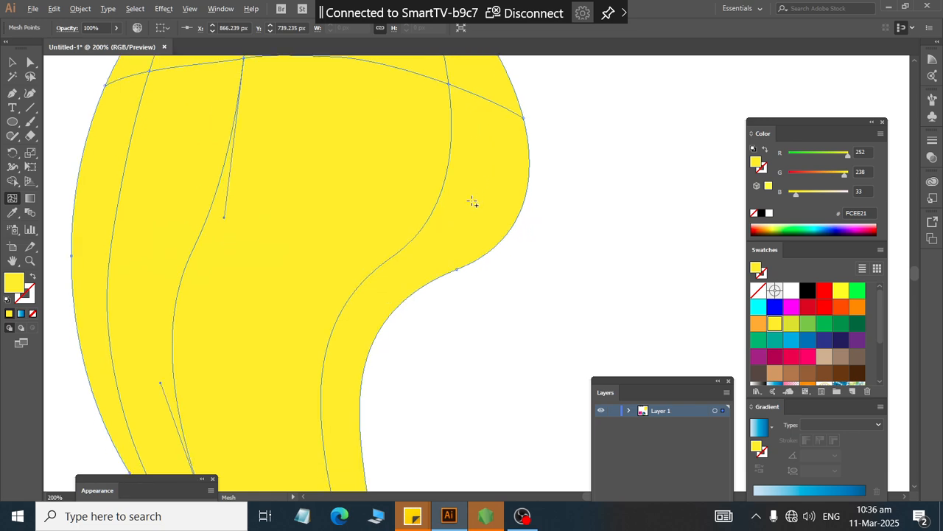
pyautogui.scroll(3, 473, 191)
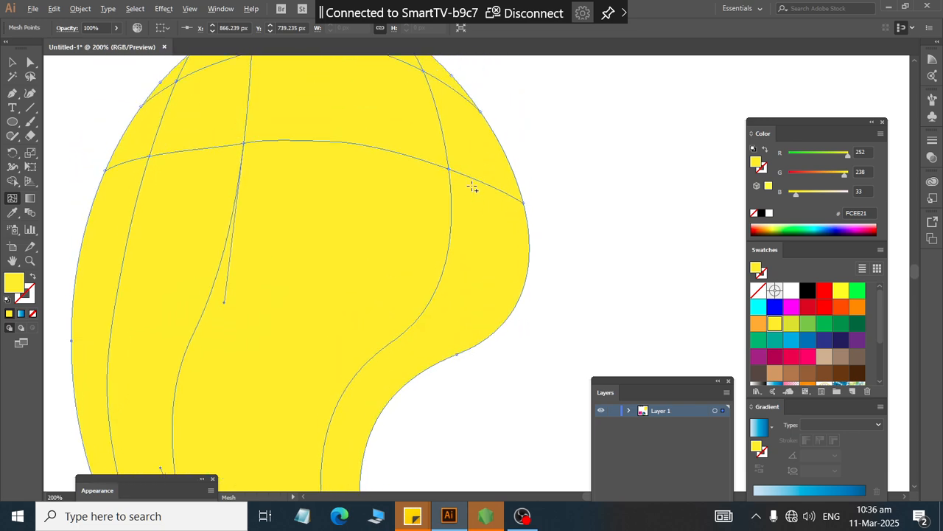
pyautogui.click(476, 180)
# Step: Select the mesh points along the bean's upper-right edge and color them with the orange FBB03B swatch
pyautogui.scroll(6, 436, 304)
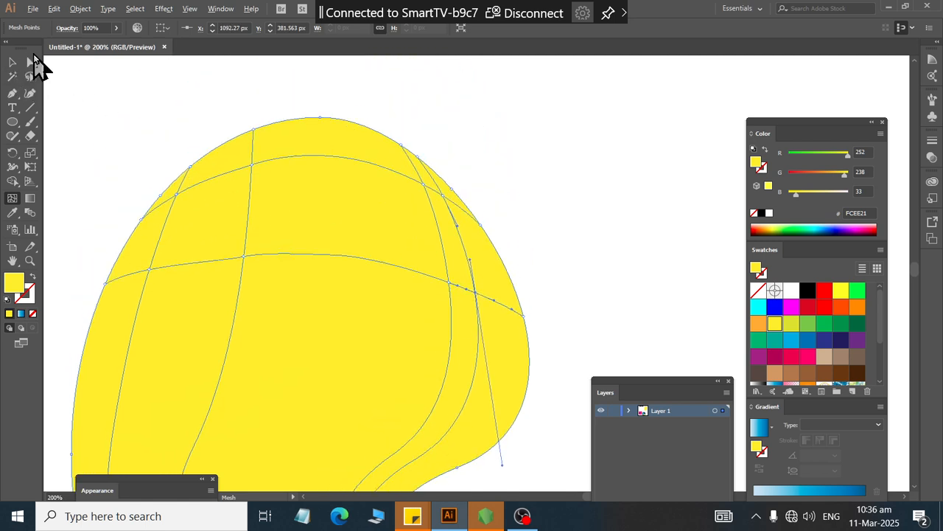
pyautogui.click(32, 63)
pyautogui.moveTo(532, 200); pyautogui.dragTo(469, 255)
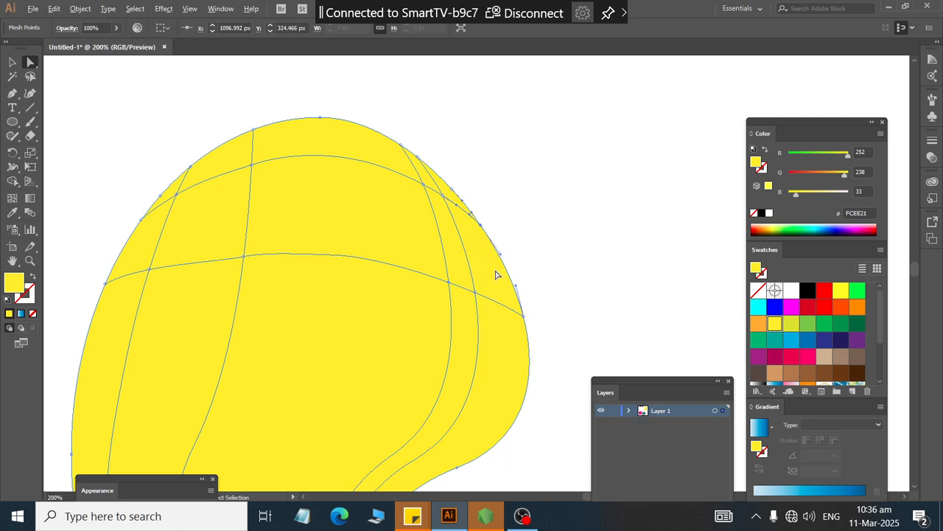
pyautogui.click(525, 325)
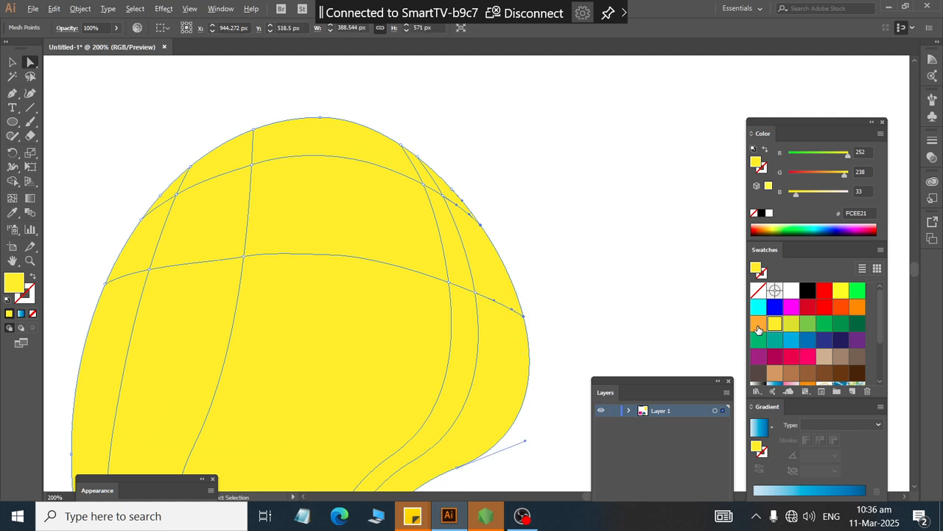
pyautogui.click(758, 326)
# Step: Select a mesh point at the bean's lower-right edge and sample the orange edge color onto it with the Eyedropper
pyautogui.scroll(-2, 678, 238)
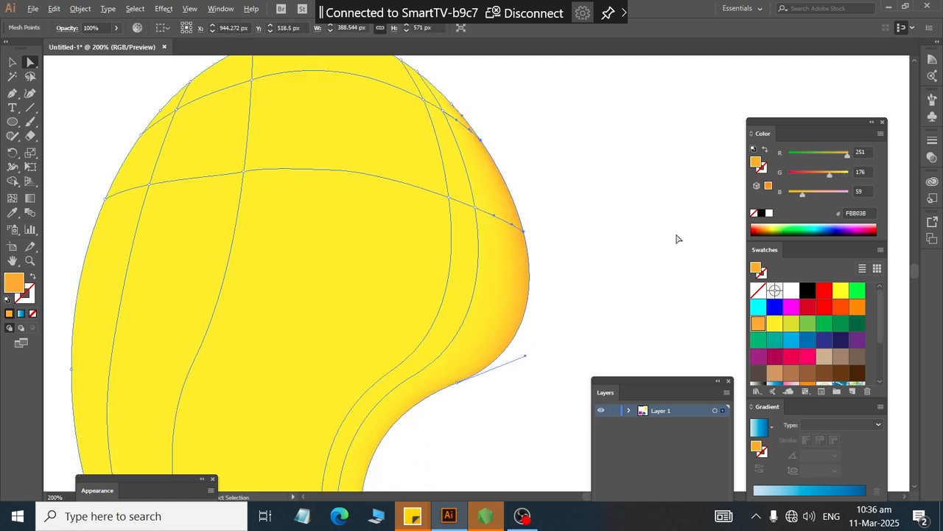
pyautogui.scroll(-3, 678, 238)
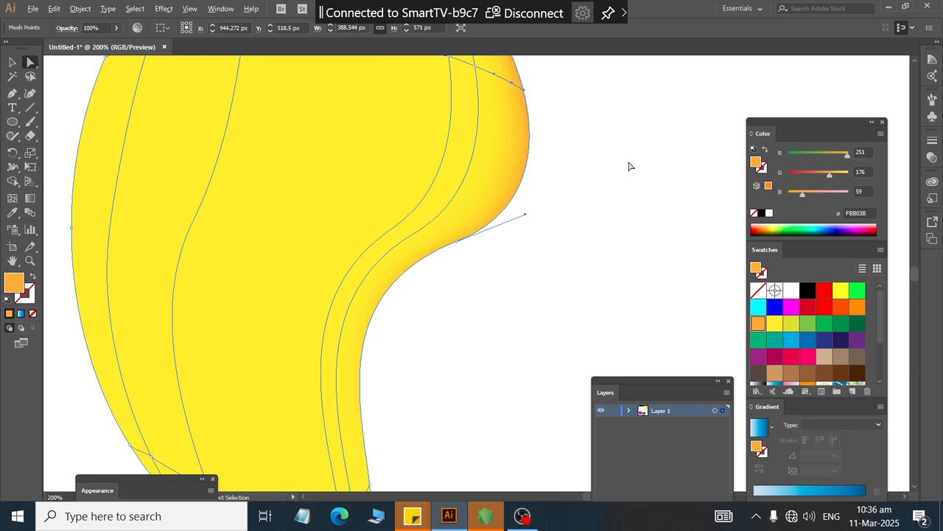
pyautogui.scroll(-1, 619, 184)
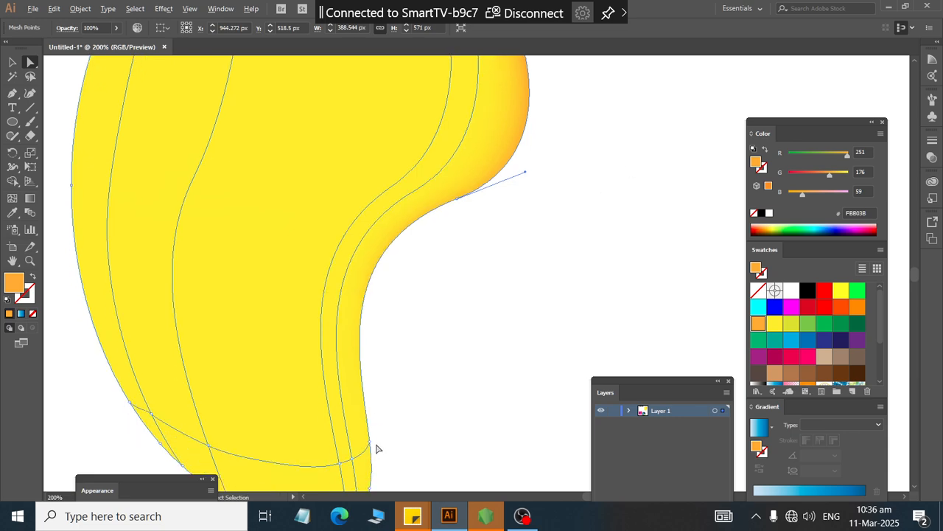
pyautogui.click(371, 443)
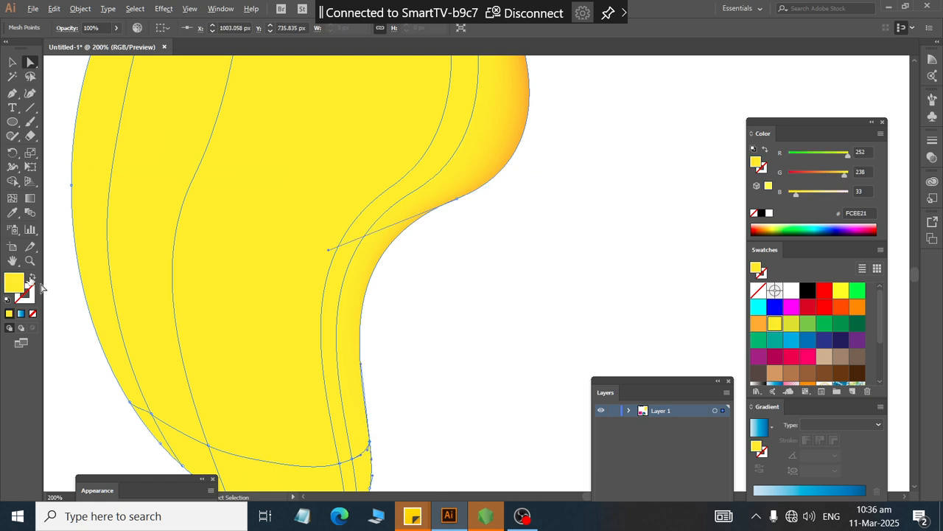
pyautogui.click(13, 212)
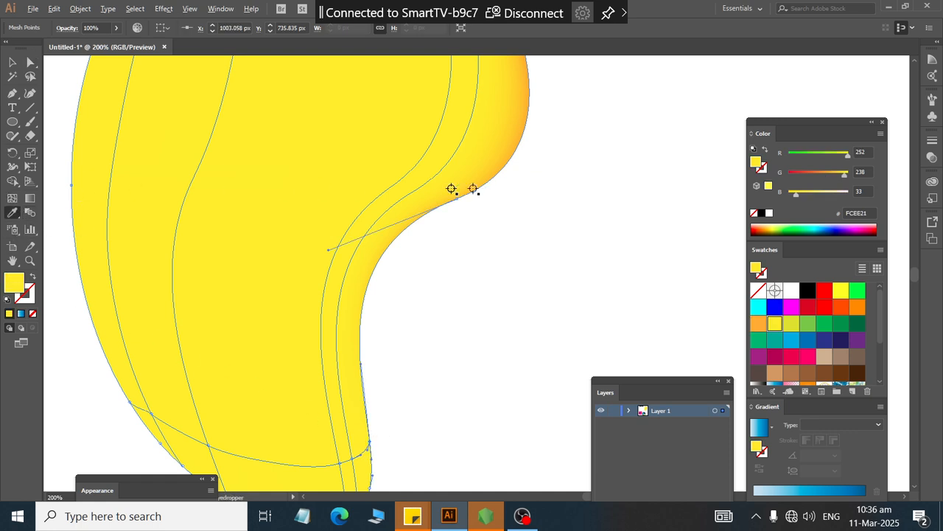
pyautogui.scroll(2, 509, 177)
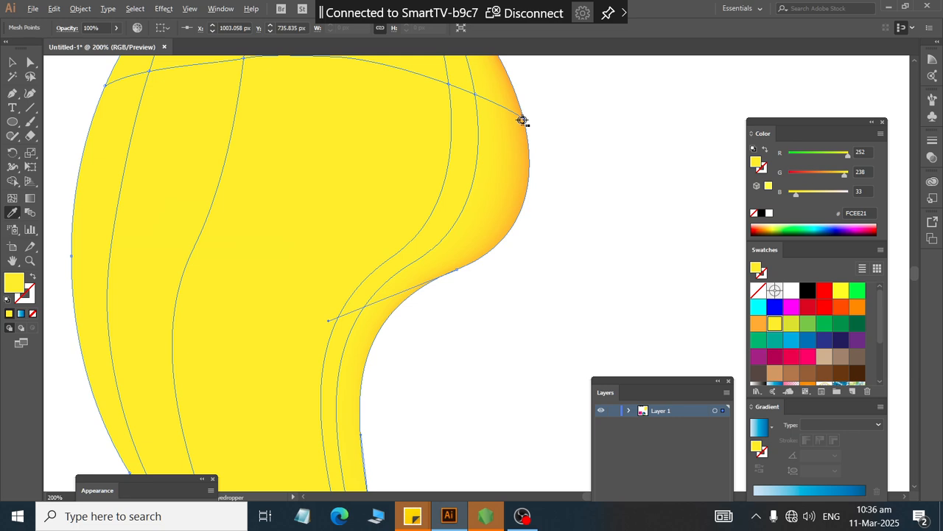
pyautogui.click(523, 120)
pyautogui.scroll(-6, 474, 278)
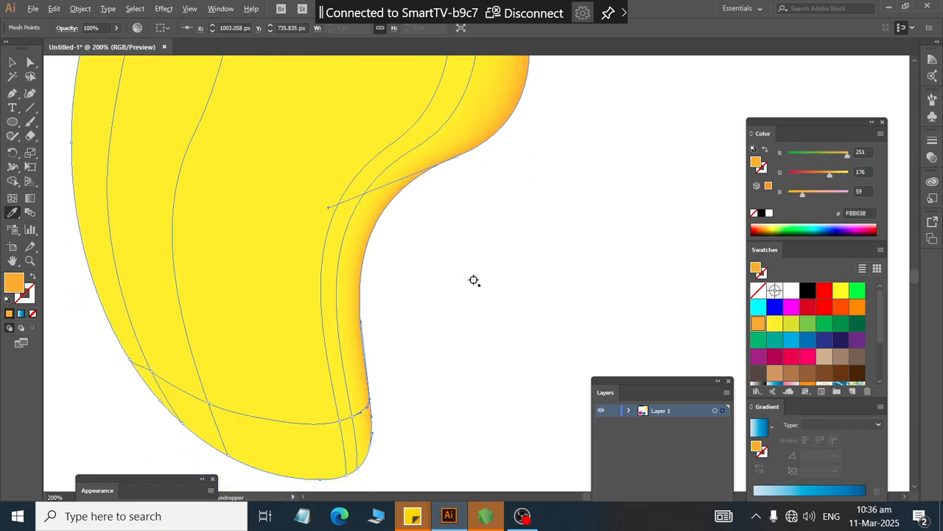
# Step: Select the mesh points along the bean's bottom edge and apply the sampled orange color with the Eyedropper
pyautogui.click(29, 62)
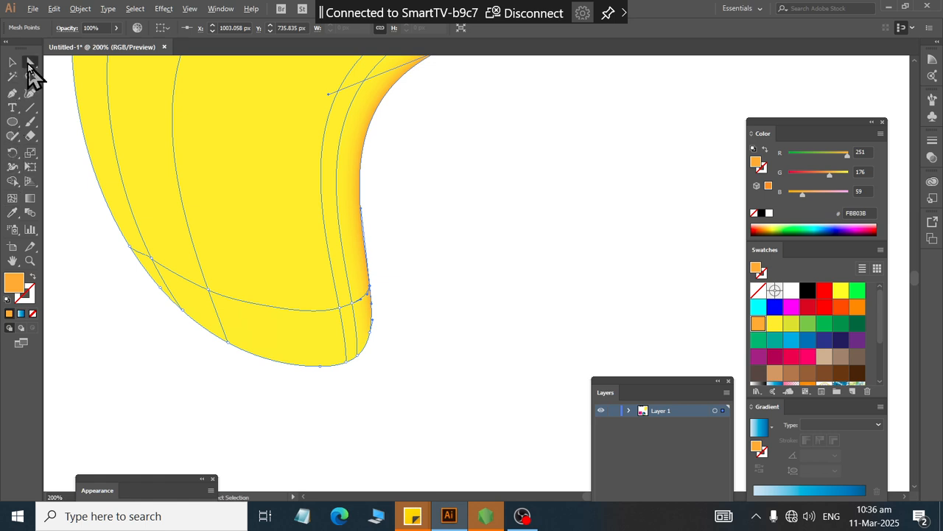
pyautogui.click(373, 418)
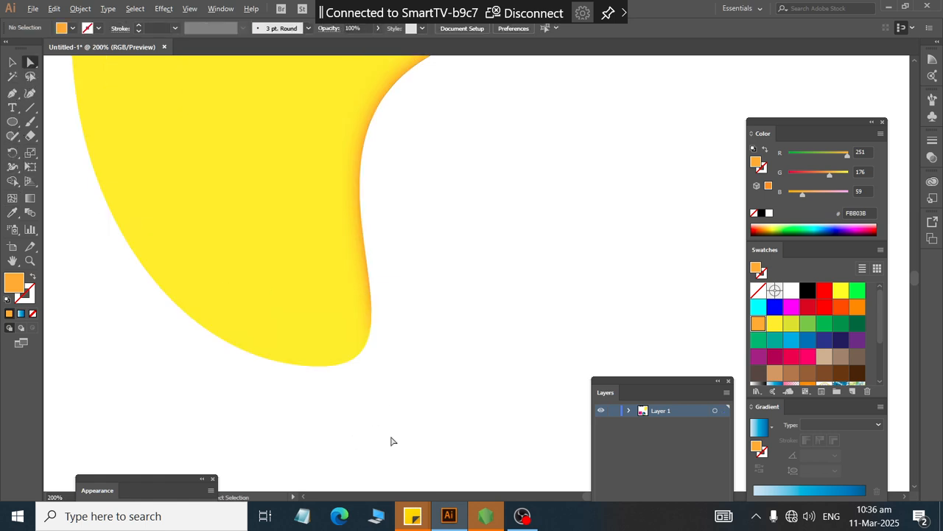
pyautogui.moveTo(397, 409); pyautogui.dragTo(268, 353)
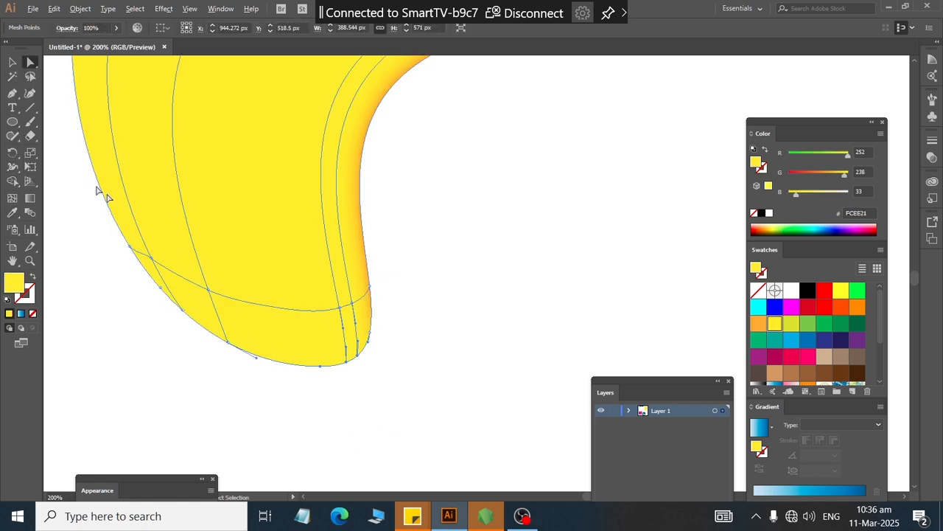
pyautogui.click(13, 213)
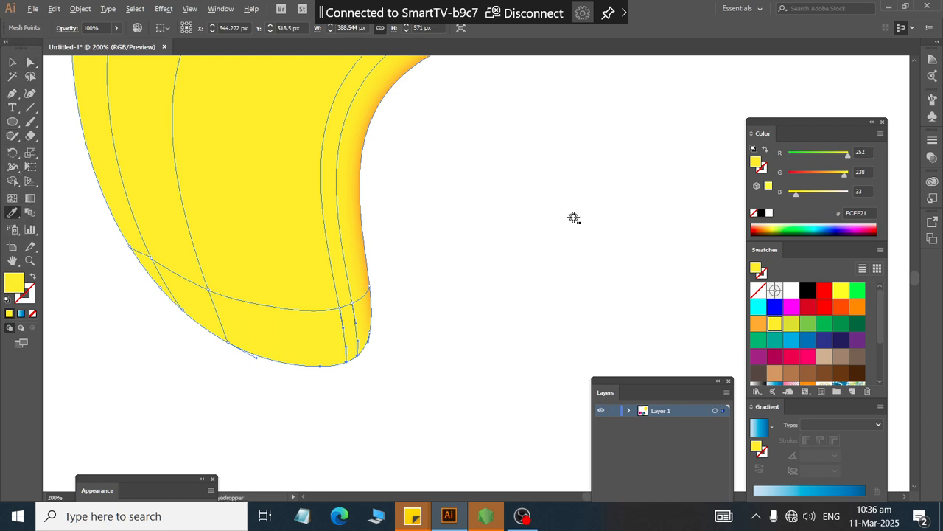
pyautogui.scroll(6, 573, 217)
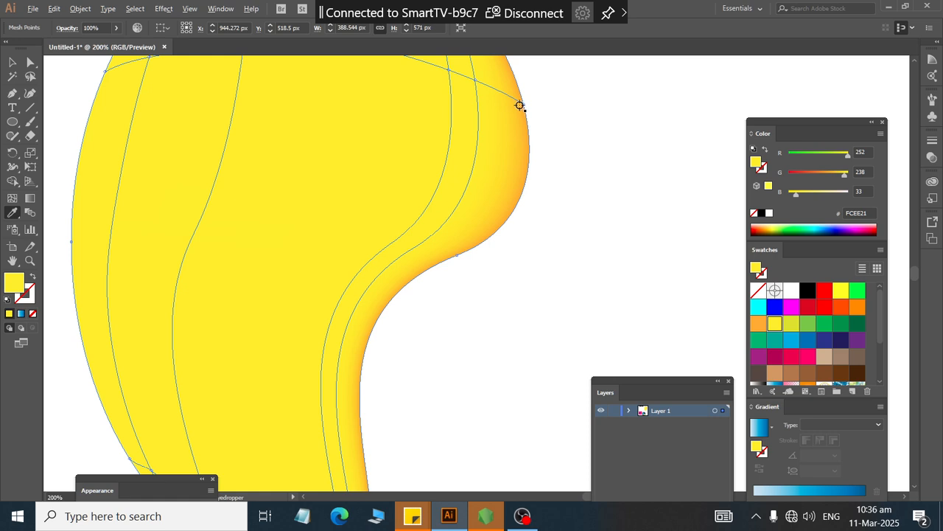
pyautogui.click(525, 104)
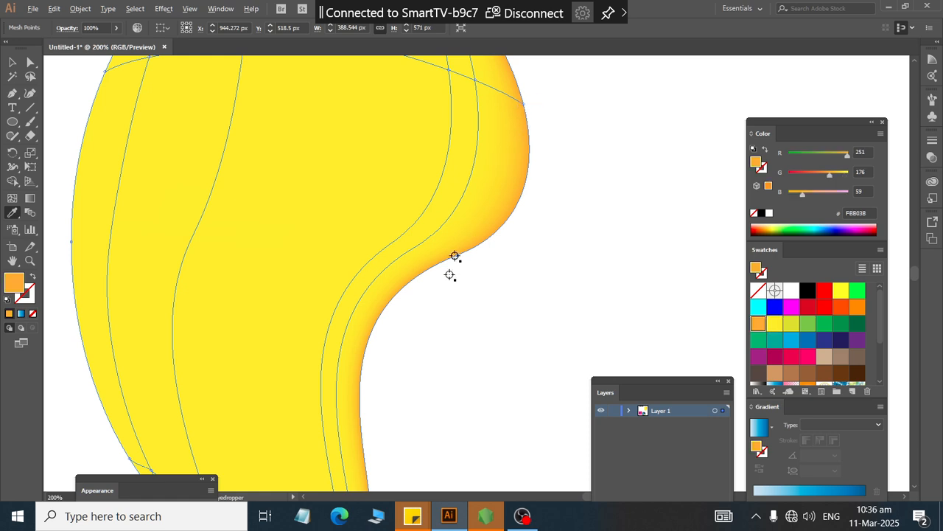
pyautogui.scroll(-6, 450, 288)
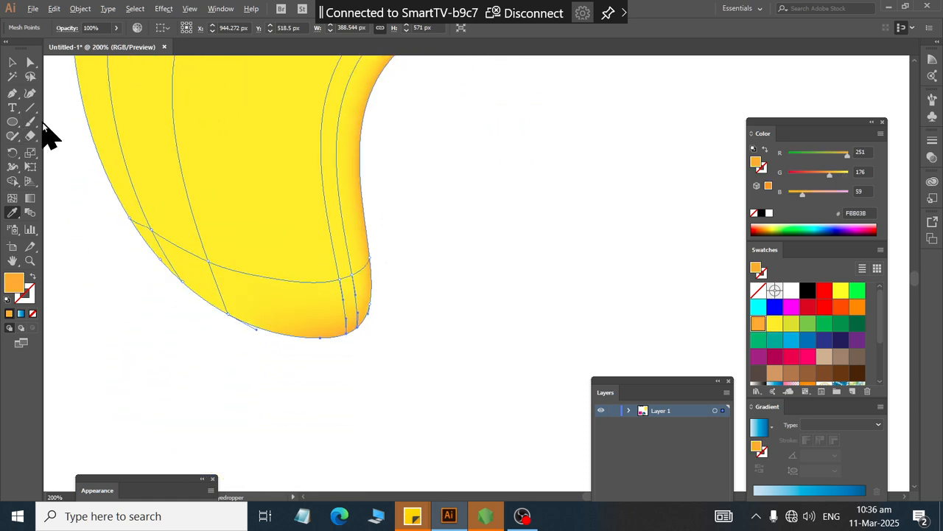
# Step: Lasso-select the mesh points along the bean's left edge and color them with the orange FBB03B swatch
pyautogui.click(30, 63)
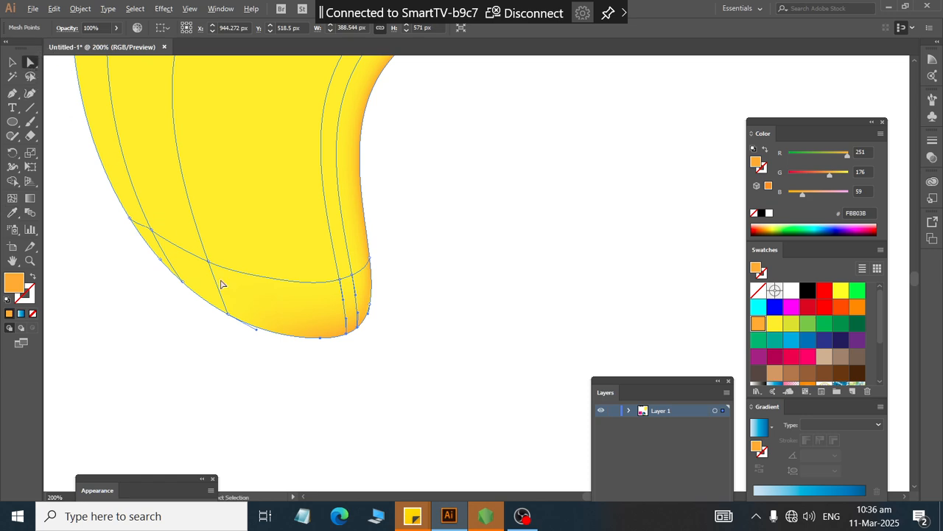
pyautogui.hscroll(-5, 204, 280)
pyautogui.scroll(3, 219, 242)
pyautogui.scroll(1, 227, 240)
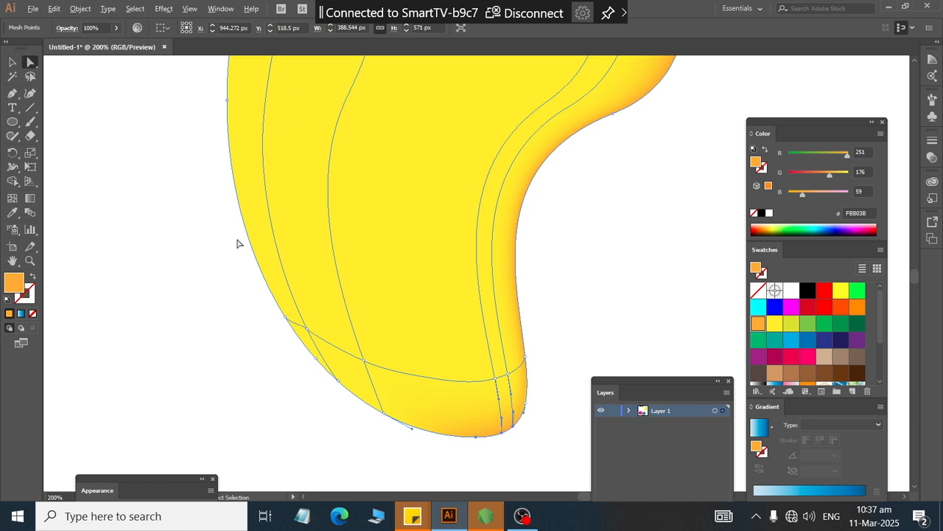
pyautogui.scroll(5, 244, 244)
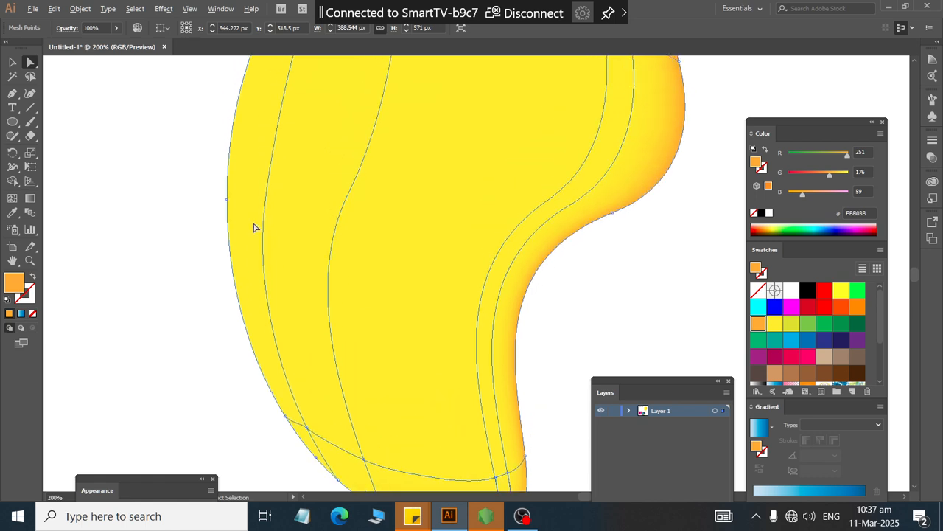
pyautogui.scroll(-3, 280, 218)
pyautogui.scroll(2, 320, 196)
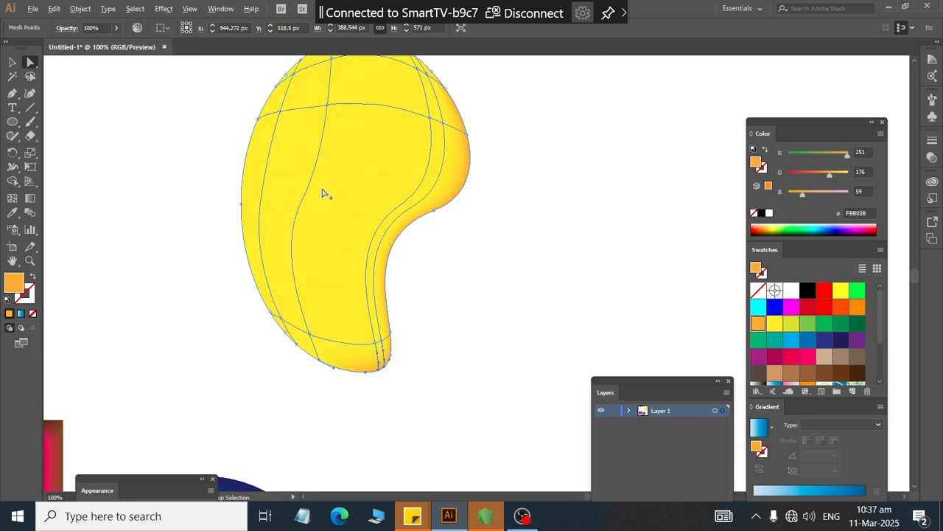
pyautogui.scroll(2, 327, 189)
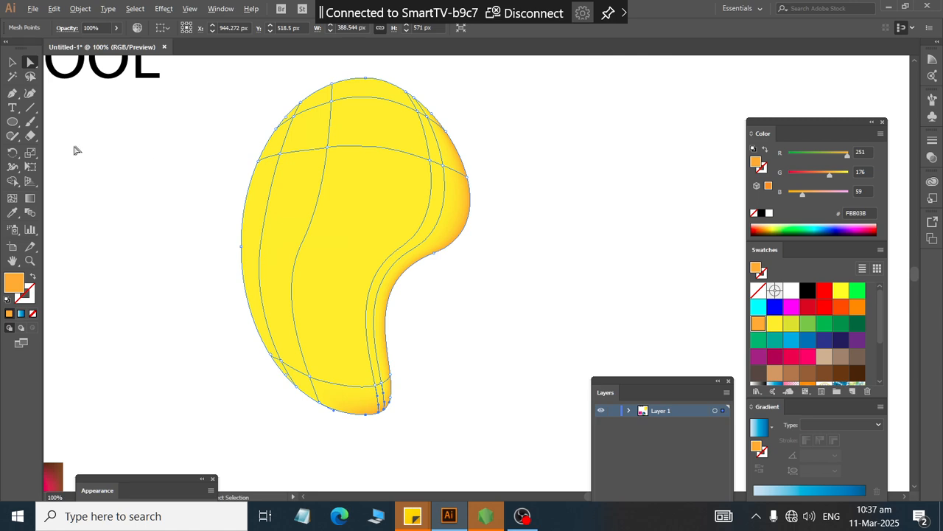
pyautogui.click(28, 77)
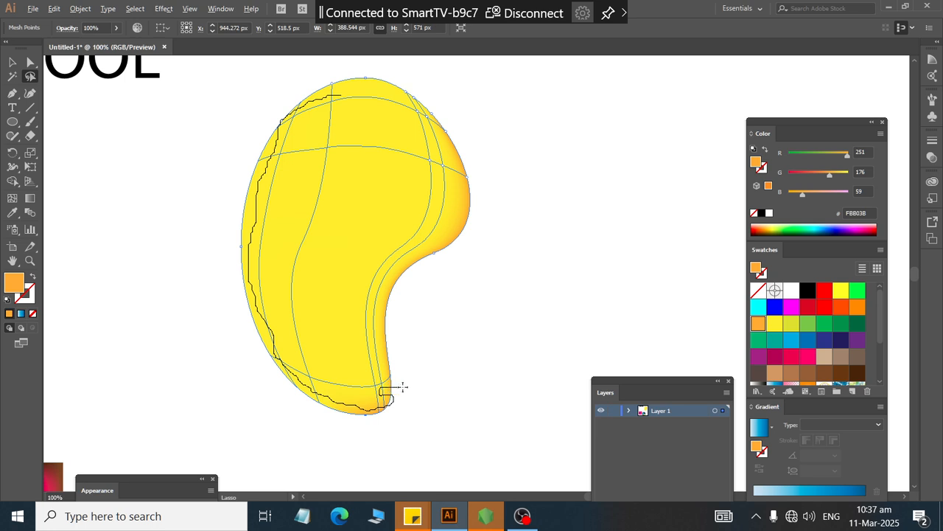
pyautogui.moveTo(416, 386)
pyautogui.mouseDown()
pyautogui.moveTo(443, 378)
pyautogui.moveTo(583, 230)
pyautogui.moveTo(563, 93)
pyautogui.mouseUp()
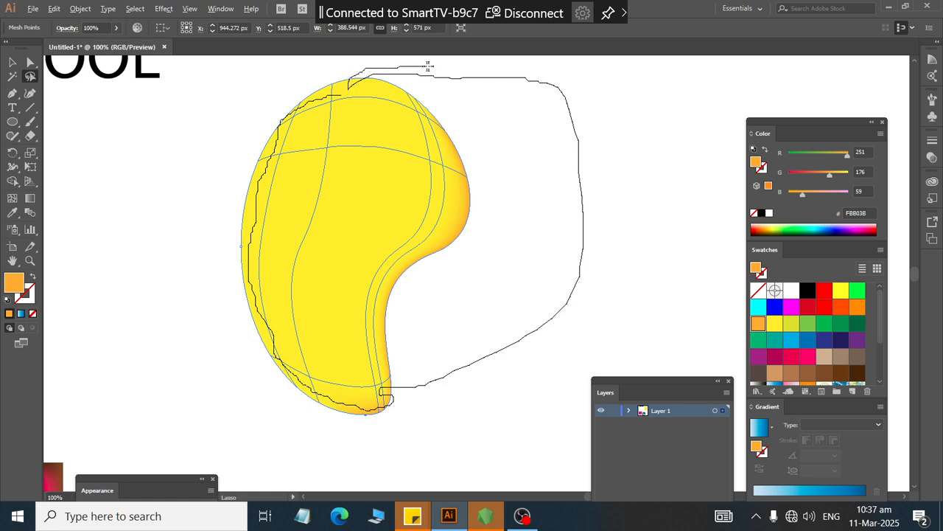
pyautogui.moveTo(427, 66)
pyautogui.mouseDown()
pyautogui.moveTo(565, 73)
pyautogui.moveTo(613, 120)
pyautogui.moveTo(629, 220)
pyautogui.moveTo(609, 310)
pyautogui.moveTo(562, 400)
pyautogui.moveTo(431, 442)
pyautogui.moveTo(339, 445)
pyautogui.moveTo(218, 383)
pyautogui.moveTo(158, 240)
pyautogui.moveTo(167, 146)
pyautogui.moveTo(221, 95)
pyautogui.moveTo(280, 74)
pyautogui.mouseUp()
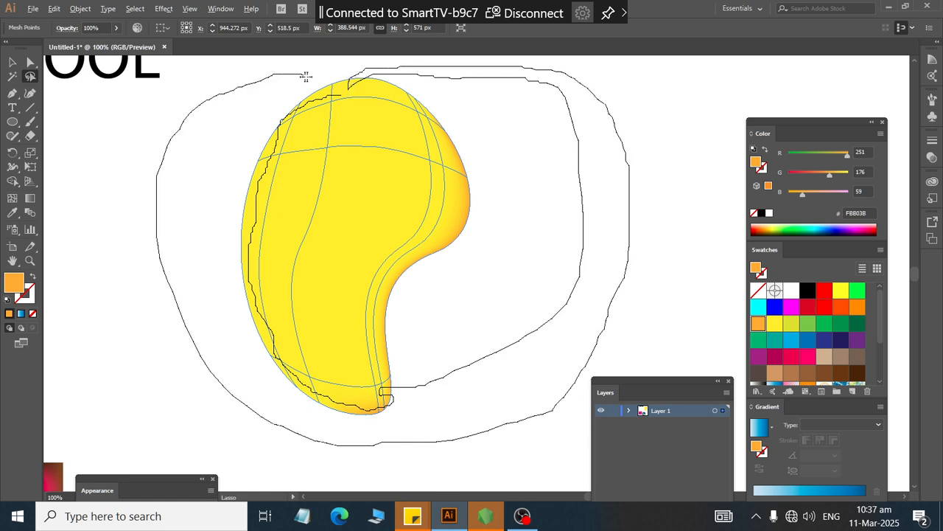
pyautogui.moveTo(343, 97); pyautogui.dragTo(345, 98)
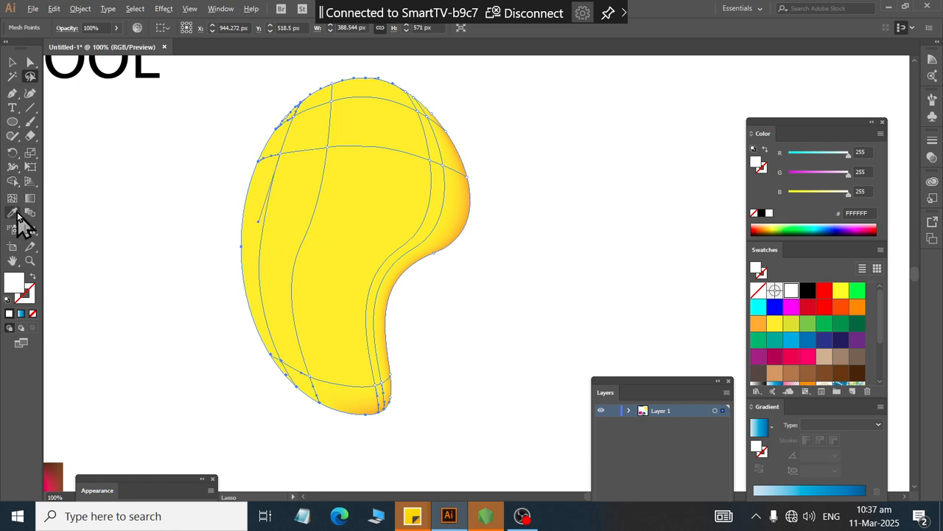
pyautogui.click(13, 213)
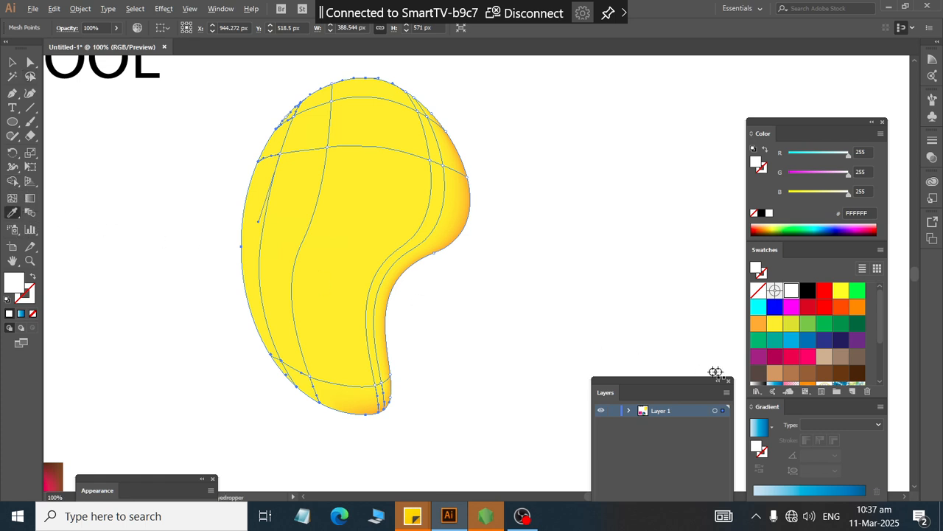
pyautogui.click(754, 325)
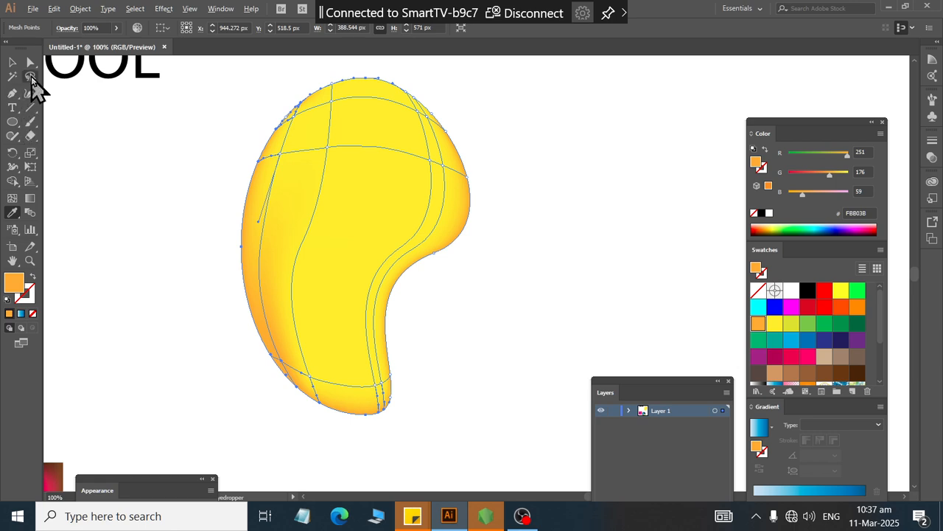
# Step: Select the mesh points along the bean's top edge and color them with the orange swatch
pyautogui.click(30, 63)
pyautogui.scroll(2, 339, 112)
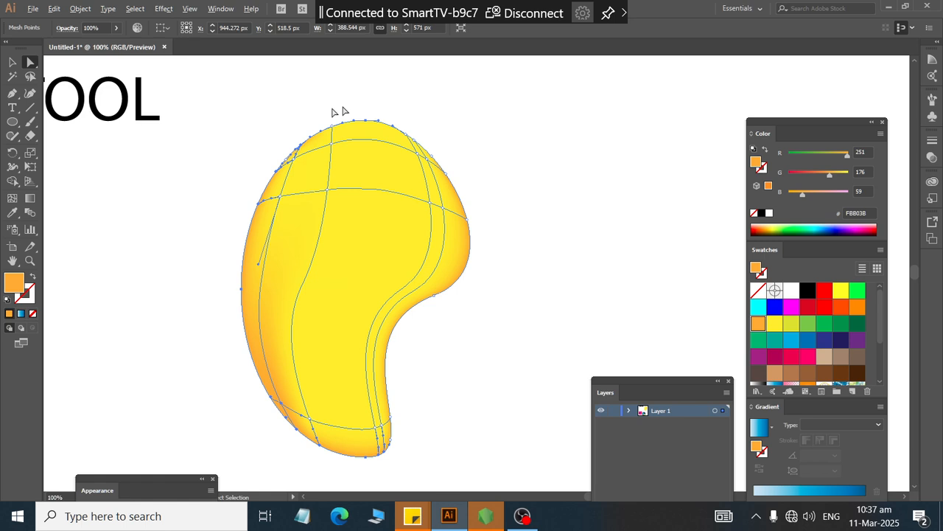
pyautogui.click(333, 112)
pyautogui.moveTo(285, 122); pyautogui.dragTo(453, 130)
pyautogui.moveTo(296, 104); pyautogui.dragTo(436, 141)
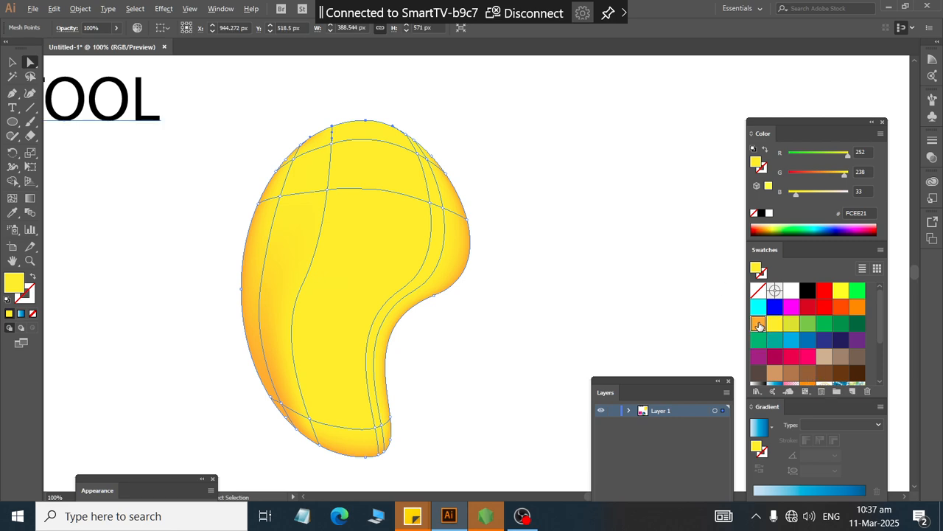
pyautogui.click(757, 323)
# Step: Select the mesh points at the bean's upper-right shoulder, color them orange, and deselect
pyautogui.moveTo(426, 108); pyautogui.dragTo(394, 129)
pyautogui.moveTo(505, 129); pyautogui.dragTo(447, 154)
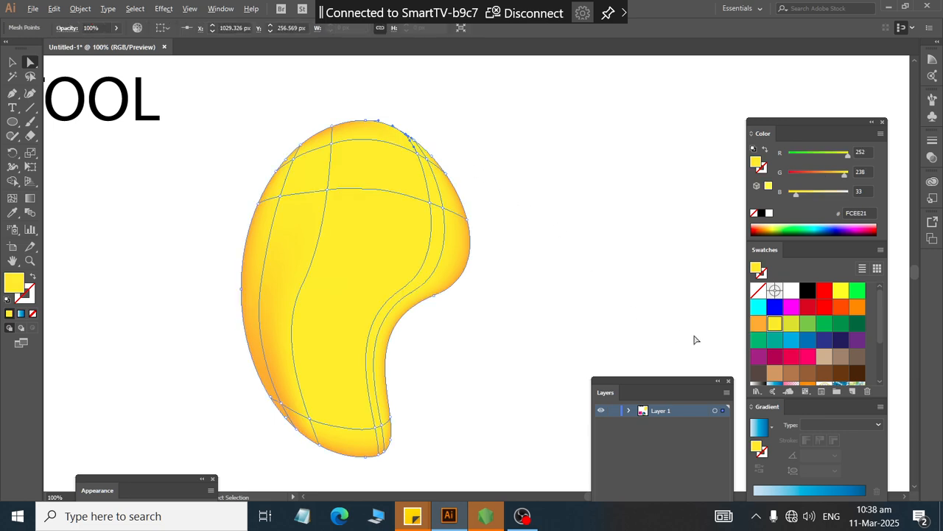
pyautogui.click(759, 323)
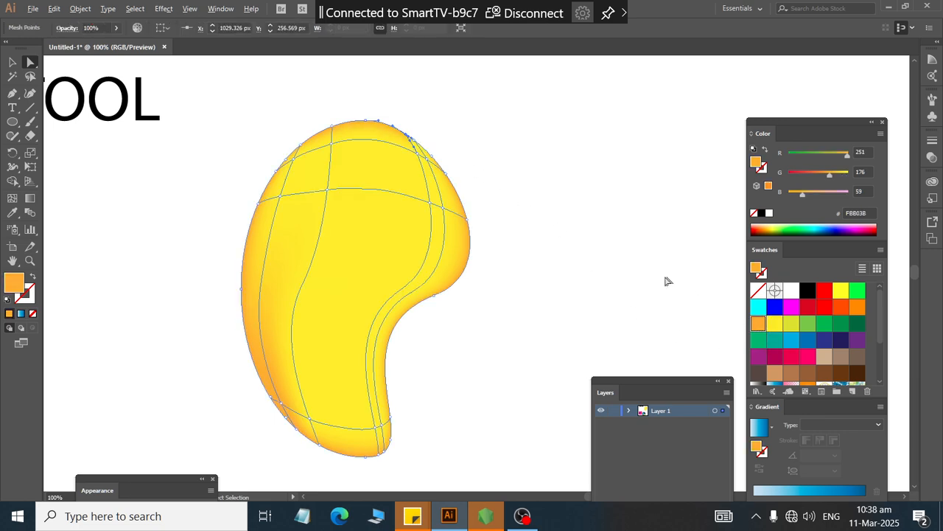
pyautogui.click(516, 161)
# Step: Inspect the shaded bean's upper edge and mesh lines up close
pyautogui.scroll(2, 425, 148)
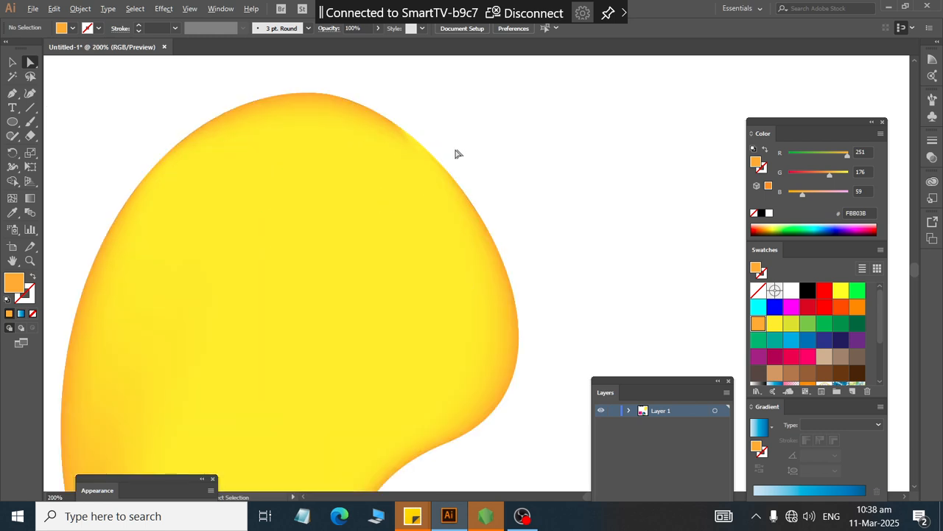
pyautogui.click(406, 131)
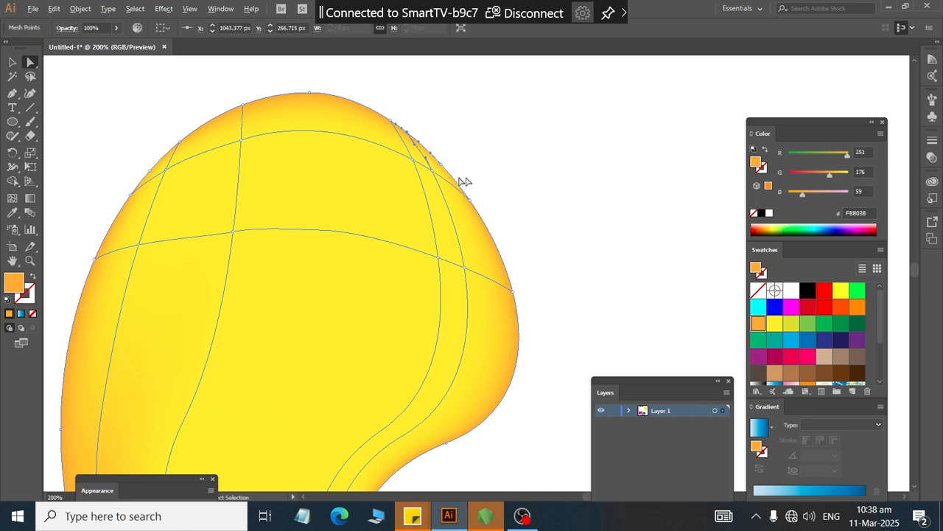
pyautogui.click(506, 172)
pyautogui.scroll(-1, 505, 173)
pyautogui.scroll(-1, 500, 175)
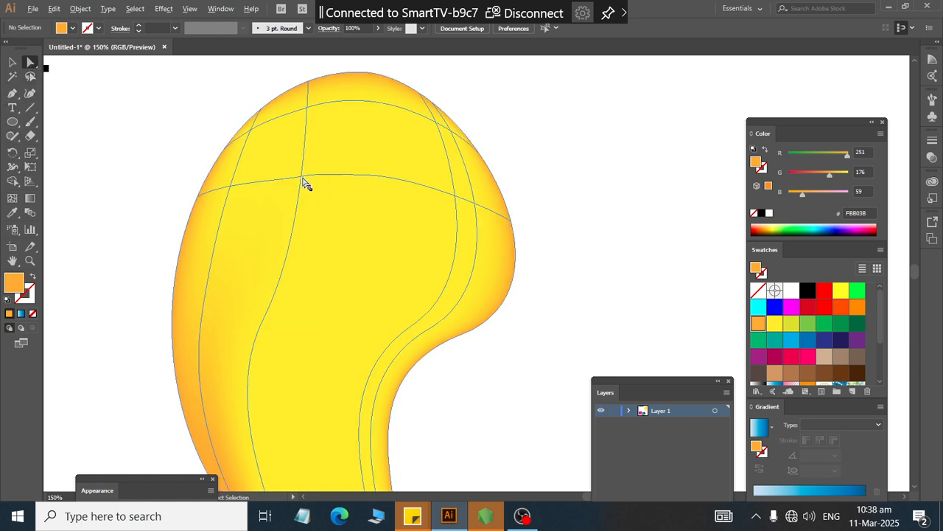
# Step: Select the mesh point near the bean's upper-left and color it with the white swatch
pyautogui.click(303, 178)
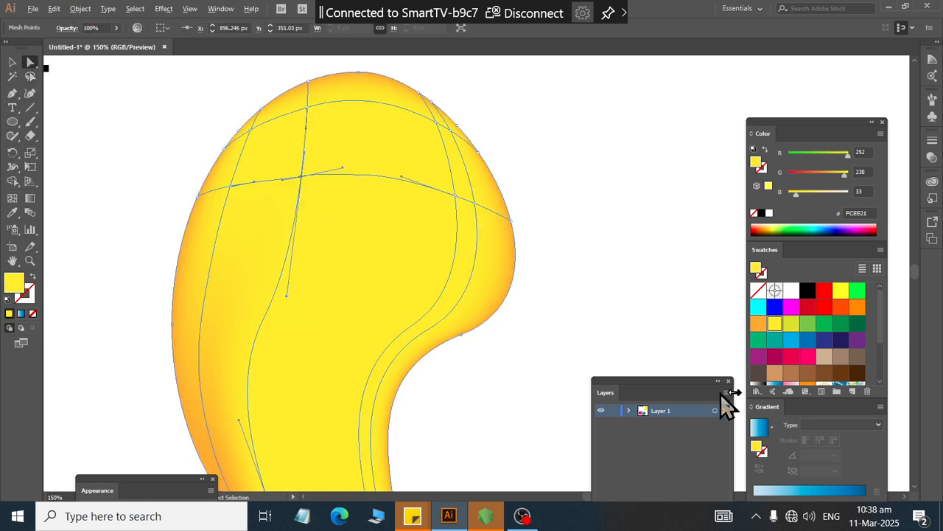
pyautogui.click(792, 290)
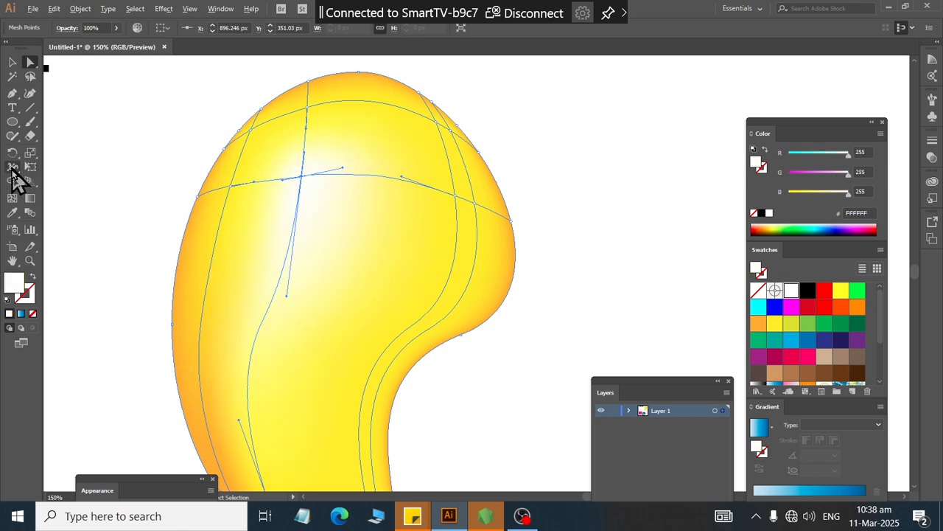
# Step: Add a mesh point at the bean's inner curve, color it with the green 8CC63F swatch, and deselect
pyautogui.click(13, 197)
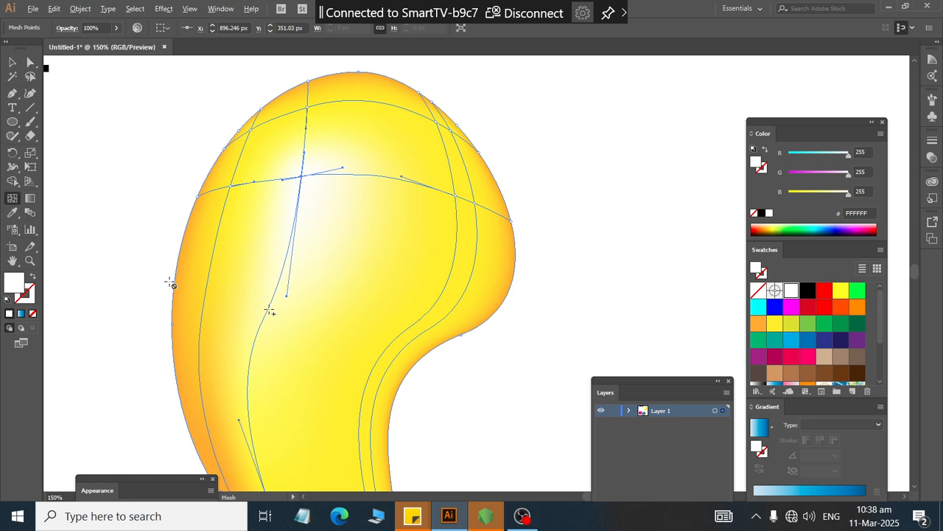
pyautogui.hscroll(2, 339, 335)
pyautogui.click(317, 348)
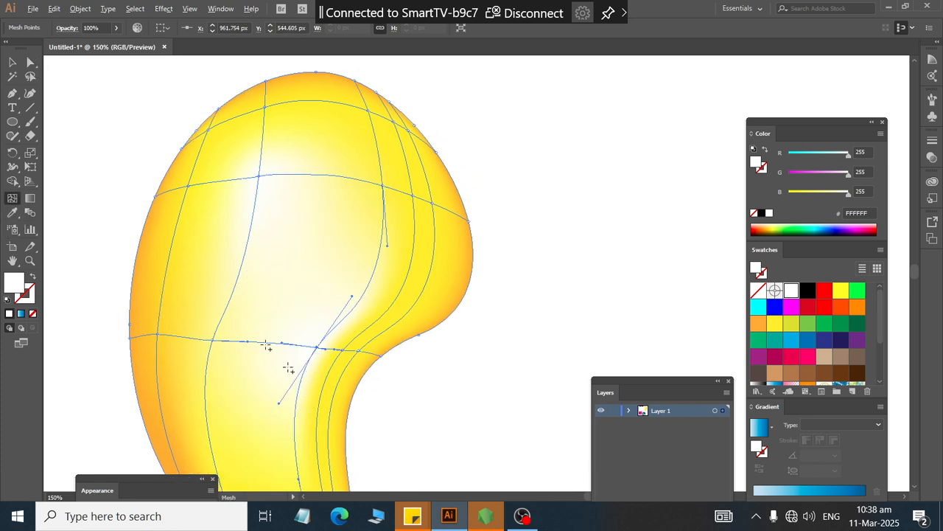
pyautogui.click(29, 63)
pyautogui.click(317, 347)
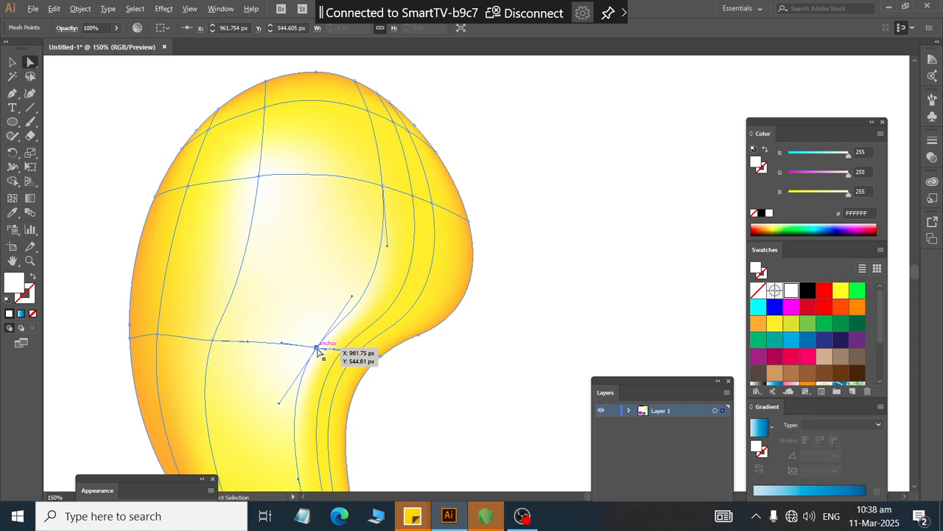
pyautogui.click(791, 323)
pyautogui.click(807, 324)
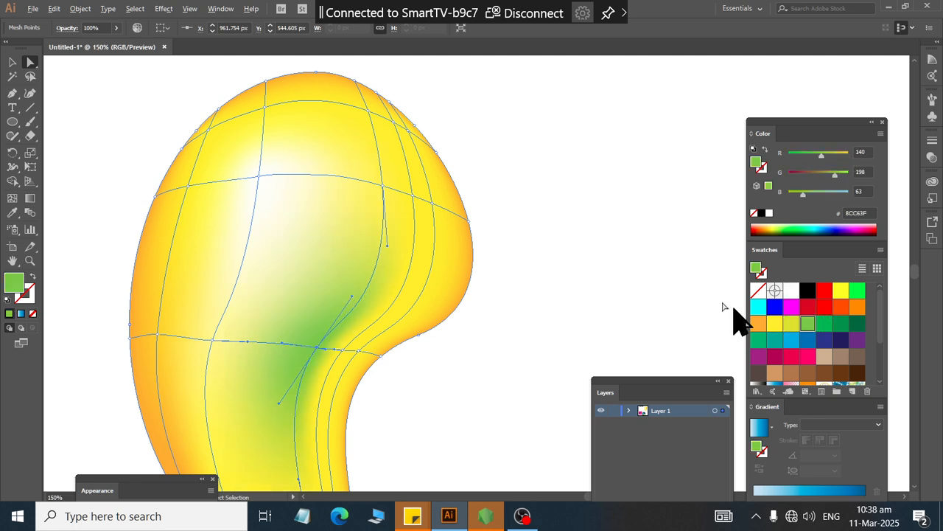
pyautogui.click(593, 162)
# Step: Zoom out and inspect the shaded bean and its mesh lines
pyautogui.scroll(-5, 567, 165)
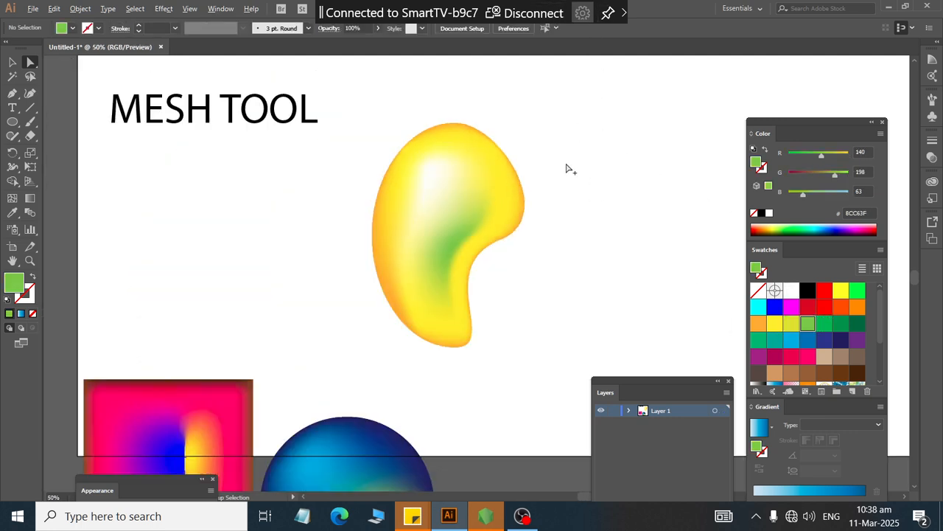
pyautogui.scroll(1, 586, 158)
pyautogui.scroll(2, 588, 156)
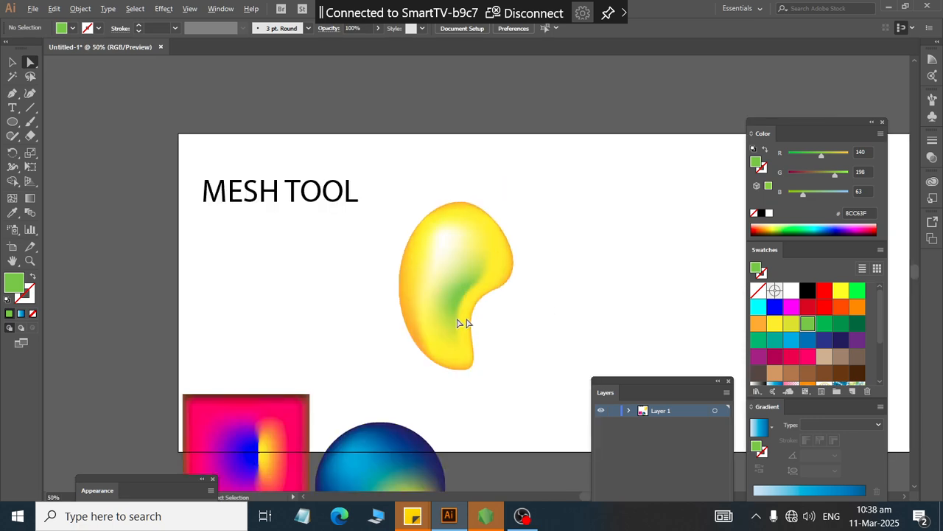
pyautogui.click(31, 63)
pyautogui.click(448, 284)
pyautogui.scroll(1, 456, 283)
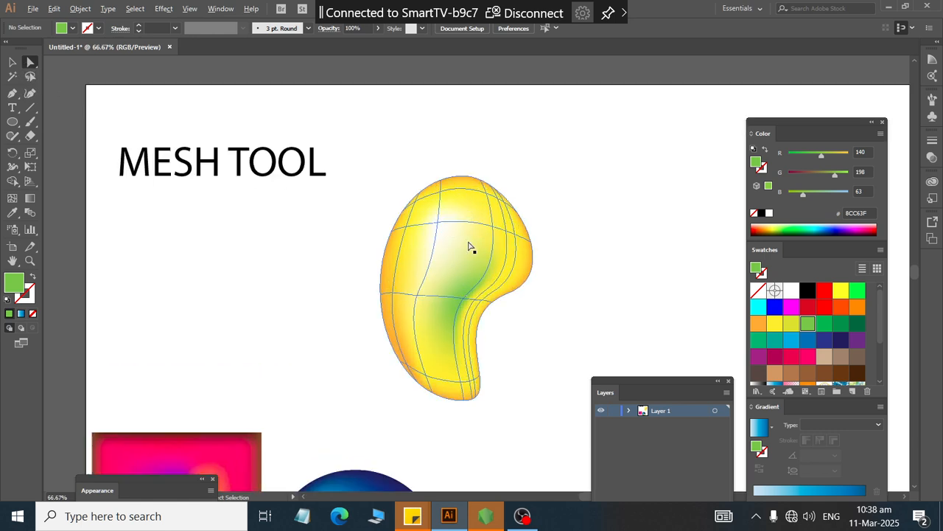
pyautogui.click(463, 329)
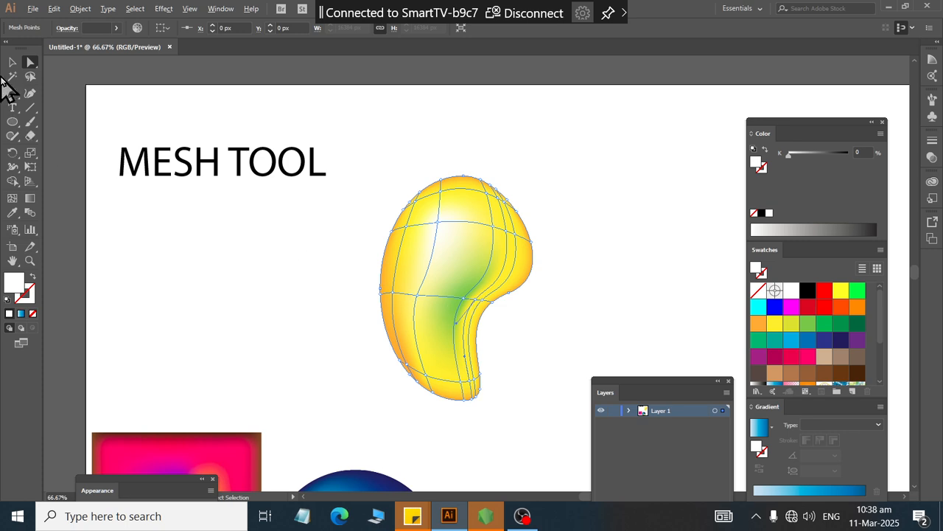
pyautogui.click(12, 62)
pyautogui.click(251, 272)
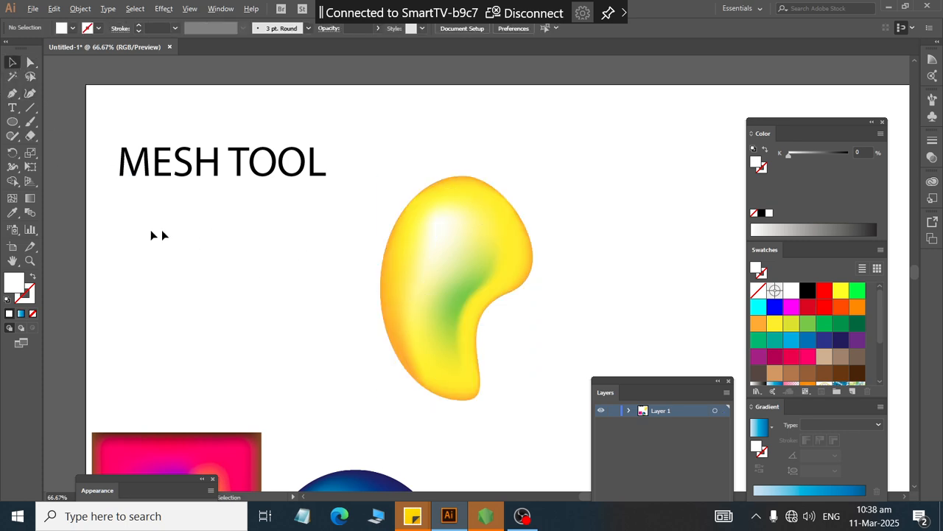
# Step: Draw a small ellipse about 60 x 28 px and fill it with the dark brown 42210B swatch
pyautogui.click(11, 122)
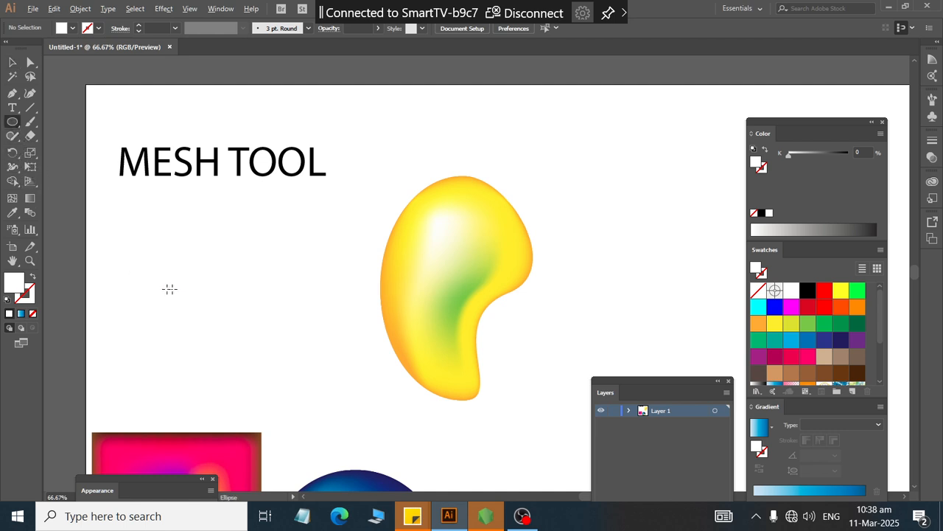
pyautogui.moveTo(169, 288)
pyautogui.mouseDown()
pyautogui.moveTo(205, 303)
pyautogui.moveTo(181, 295)
pyautogui.mouseUp()
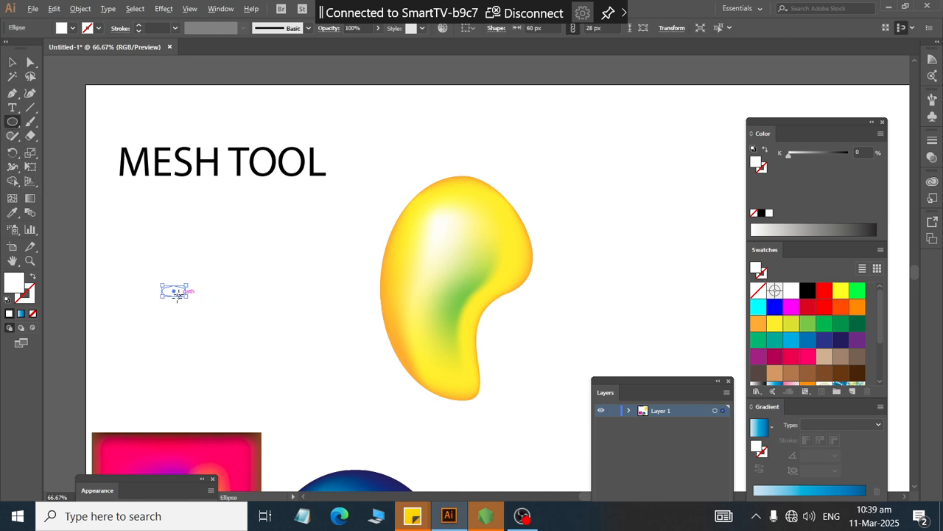
pyautogui.click(856, 373)
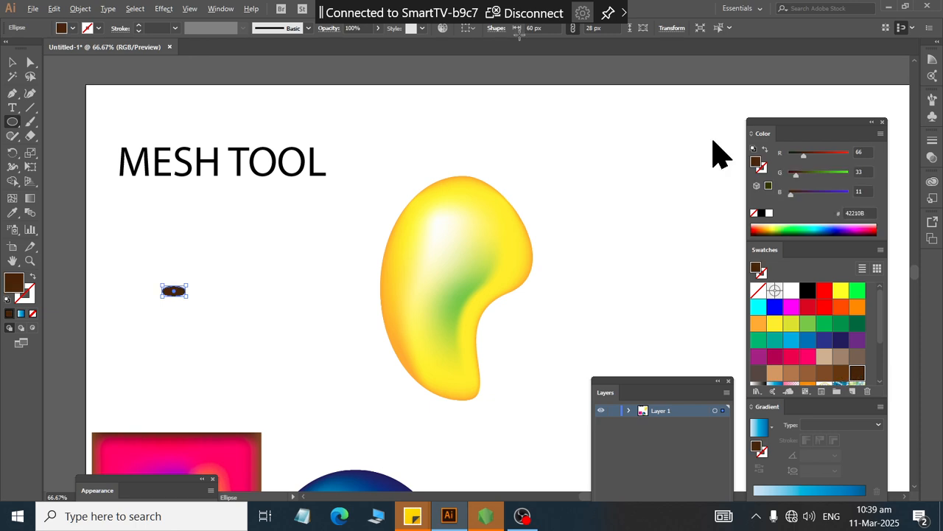
# Step: Move the brown ellipse onto the bean's top as a stem
pyautogui.click(12, 63)
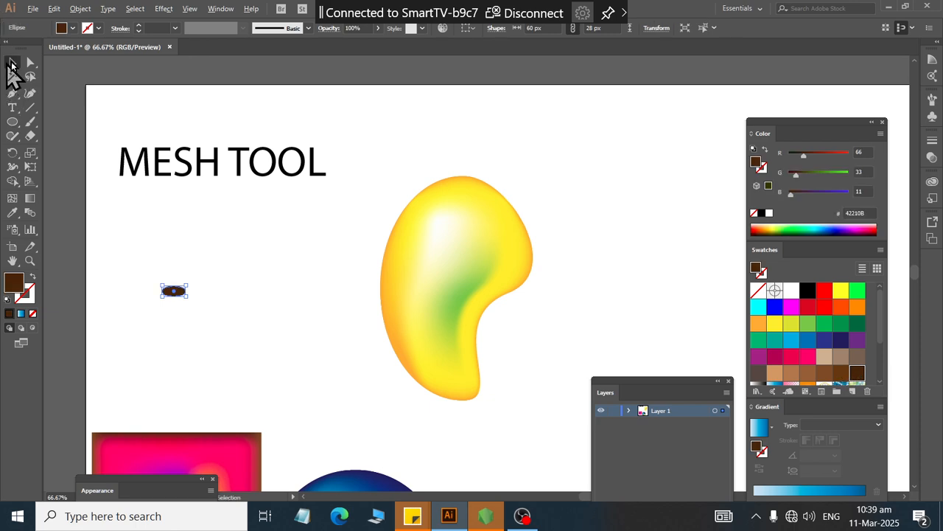
pyautogui.moveTo(182, 296); pyautogui.dragTo(466, 191)
pyautogui.click(288, 269)
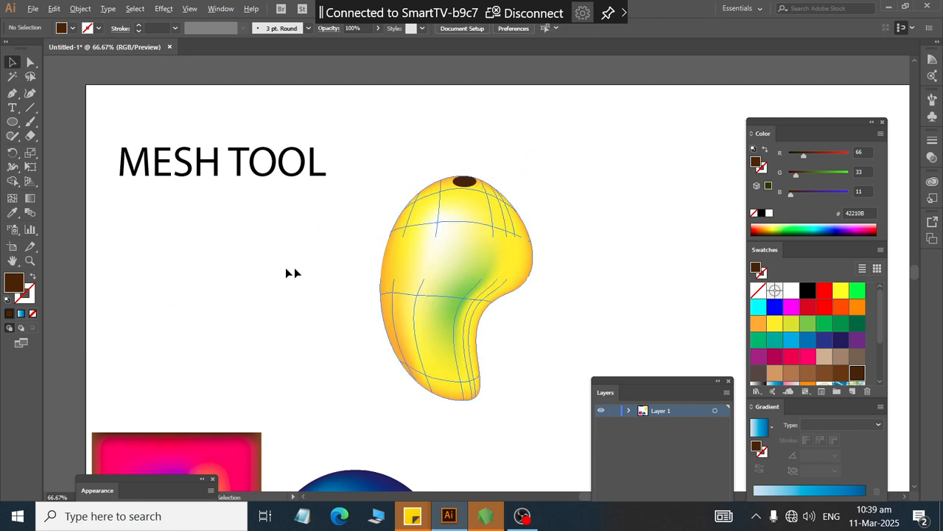
# Step: Draw a brown ellipse about 132 x 229 px beside the bean
pyautogui.click(13, 121)
pyautogui.moveTo(143, 246); pyautogui.dragTo(195, 336)
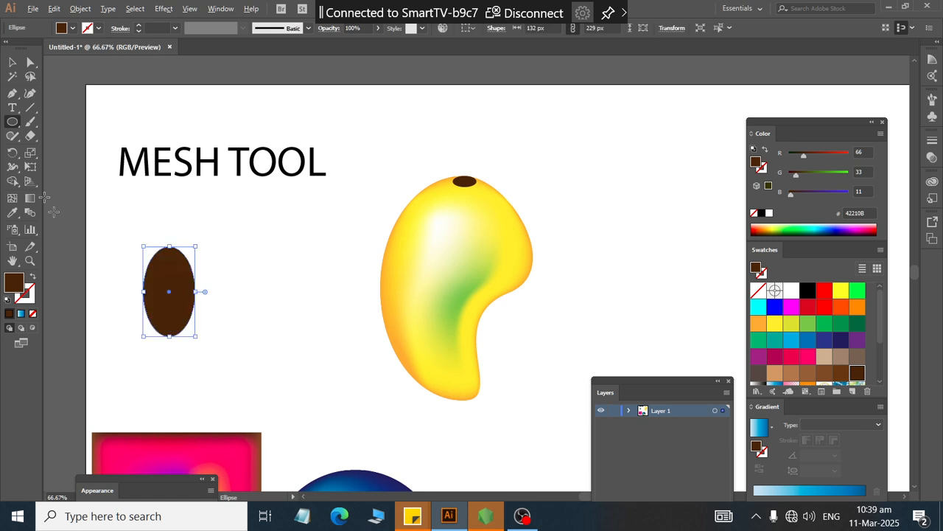
# Step: Convert the ellipse's top and bottom anchor points to corner points to form a pointed leaf shape
pyautogui.click(29, 63)
pyautogui.scroll(2, 108, 365)
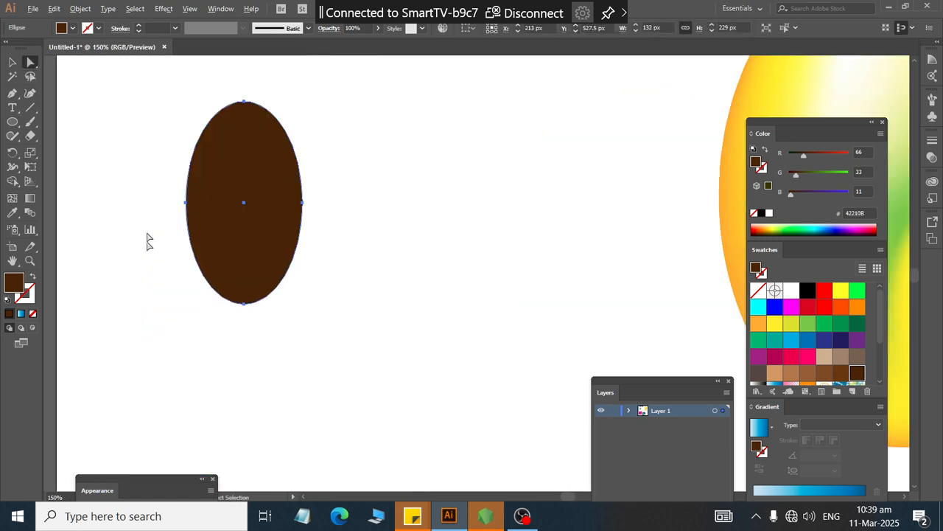
pyautogui.moveTo(199, 72); pyautogui.dragTo(303, 120)
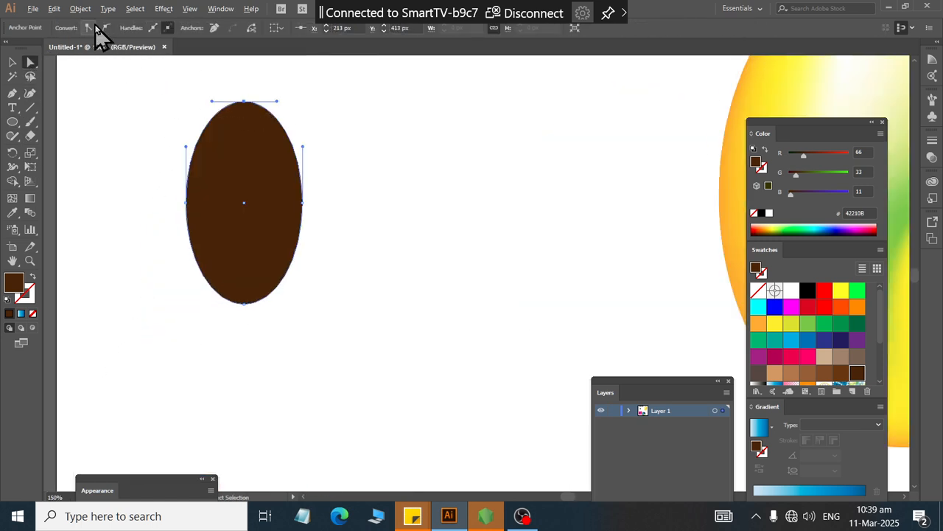
pyautogui.click(86, 27)
pyautogui.moveTo(351, 402); pyautogui.dragTo(184, 283)
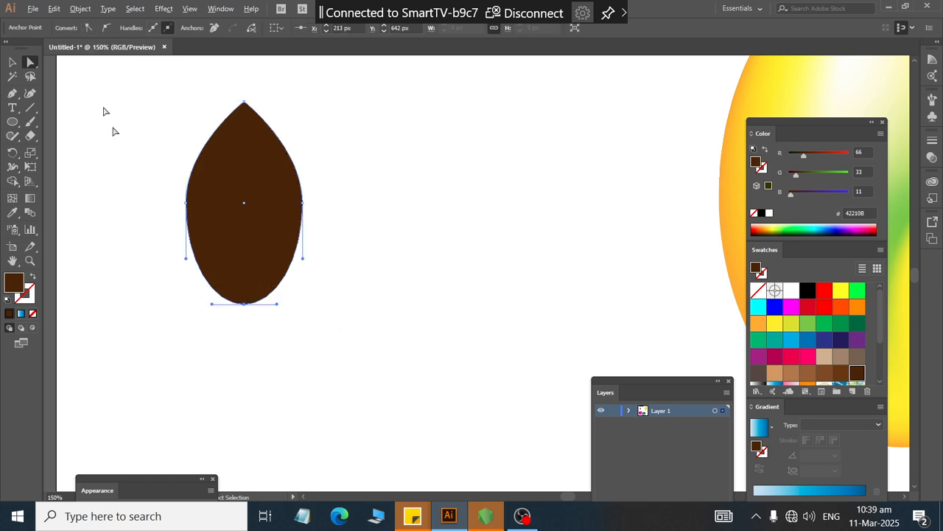
pyautogui.click(87, 28)
# Step: Select the leaf and fill it with the dark green 006837 swatch
pyautogui.click(13, 61)
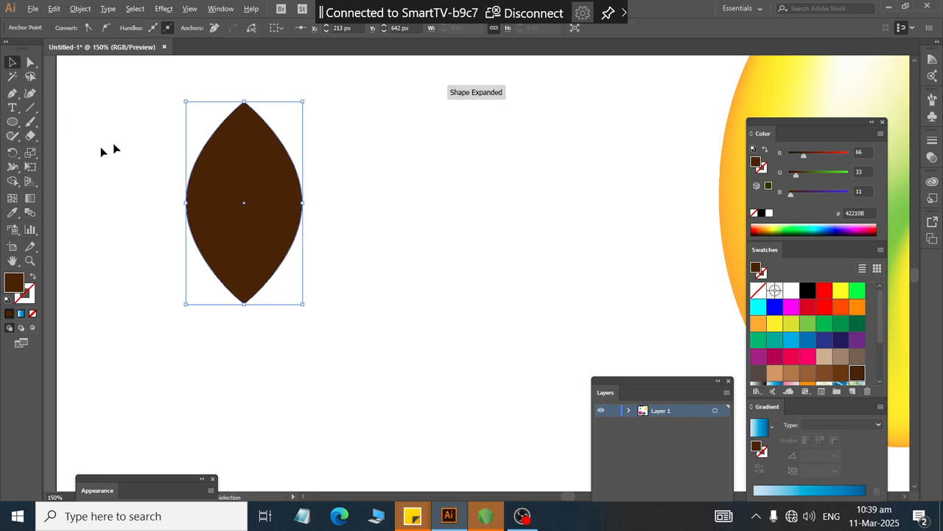
pyautogui.moveTo(166, 151); pyautogui.dragTo(354, 294)
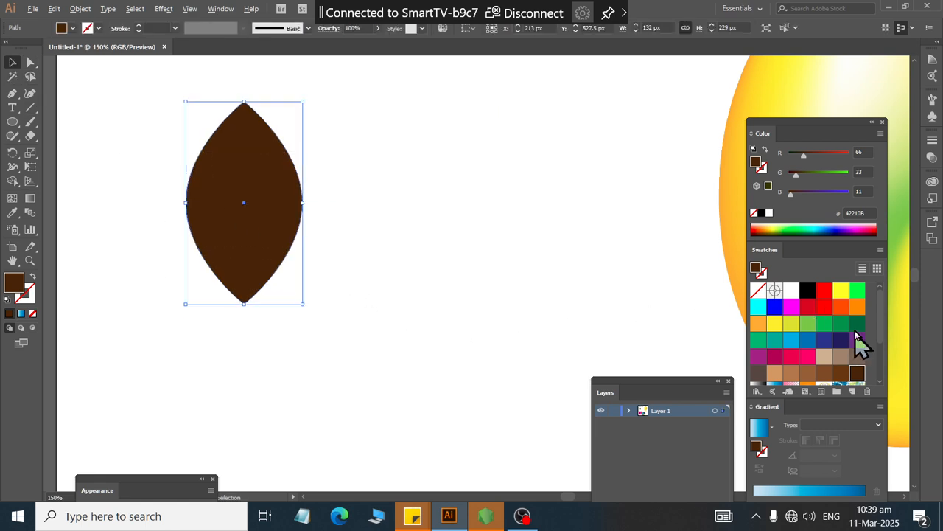
pyautogui.click(858, 325)
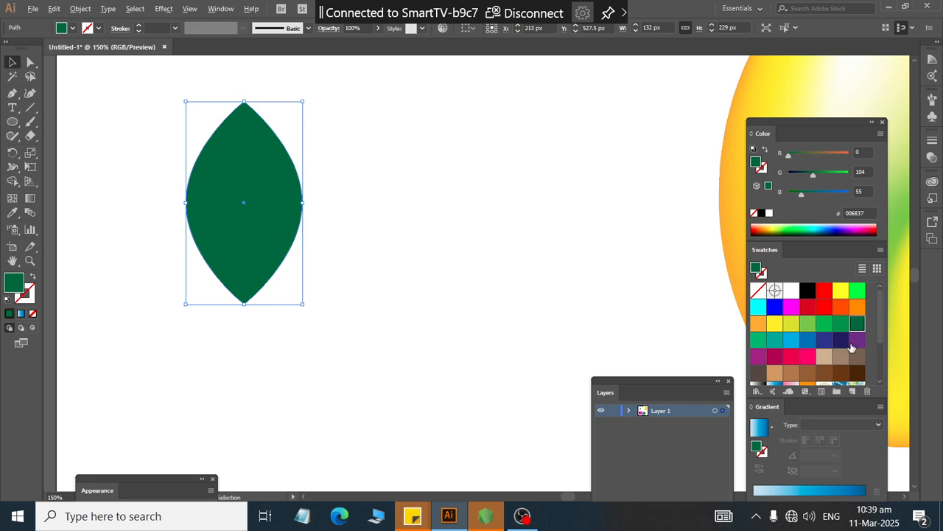
pyautogui.click(841, 322)
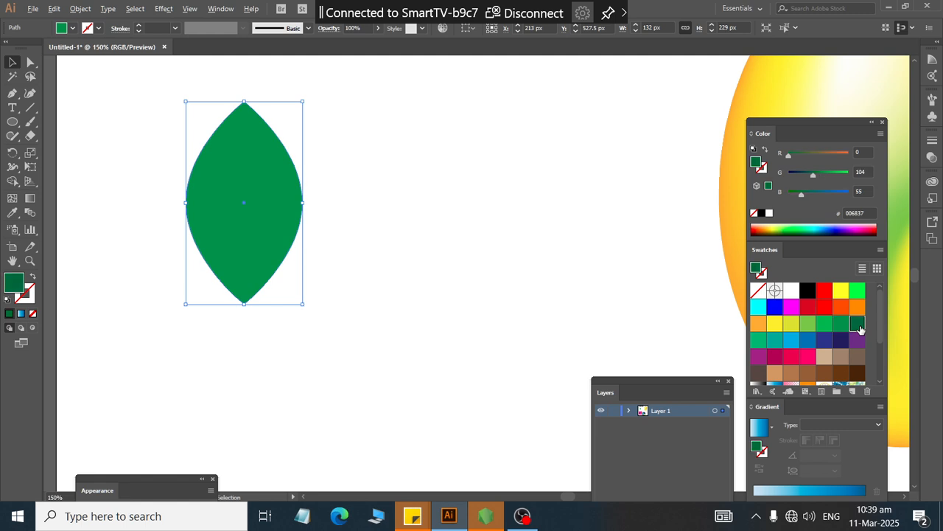
pyautogui.click(858, 326)
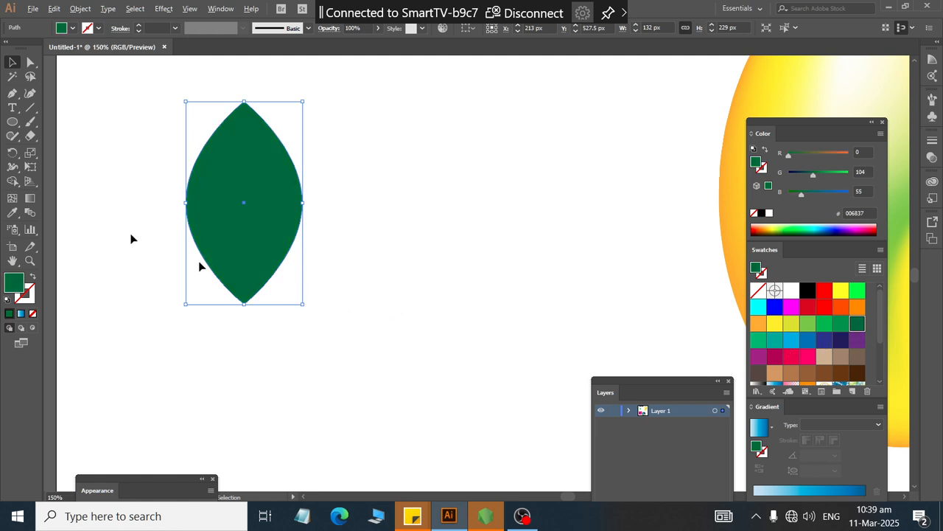
# Step: Add several mesh points along the leaf's horizontal middle with the Mesh tool
pyautogui.click(12, 198)
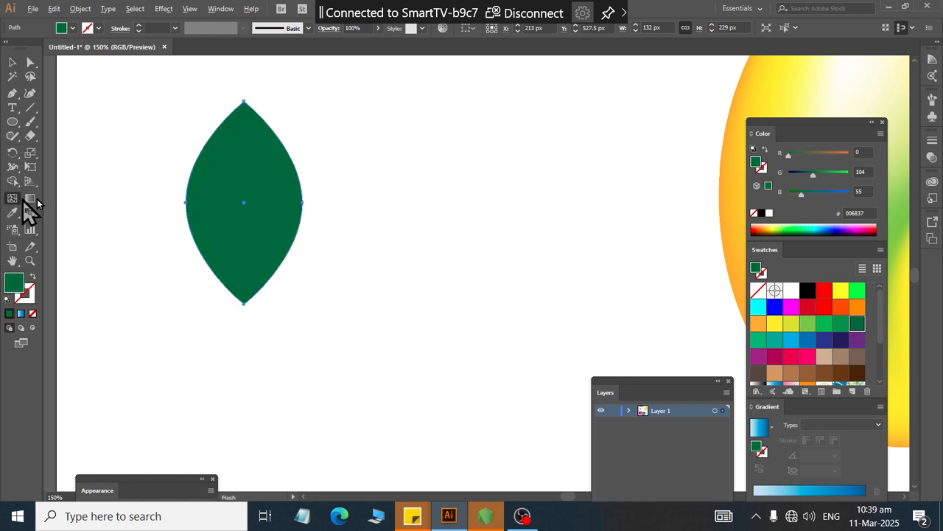
pyautogui.click(244, 202)
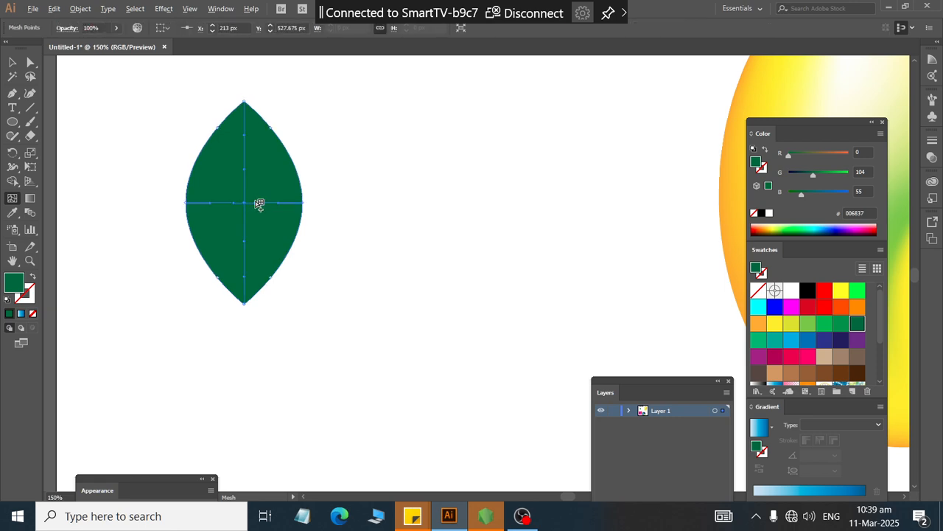
pyautogui.scroll(1, 251, 207)
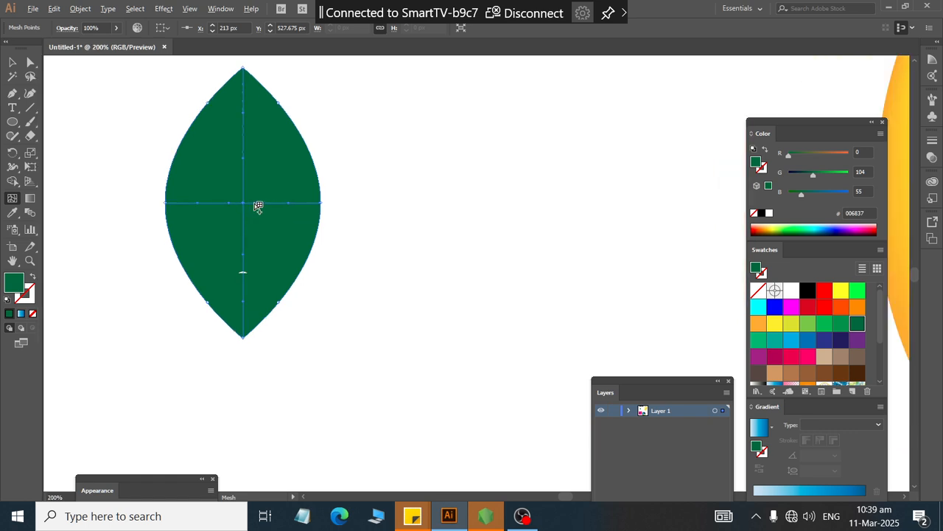
pyautogui.click(256, 202)
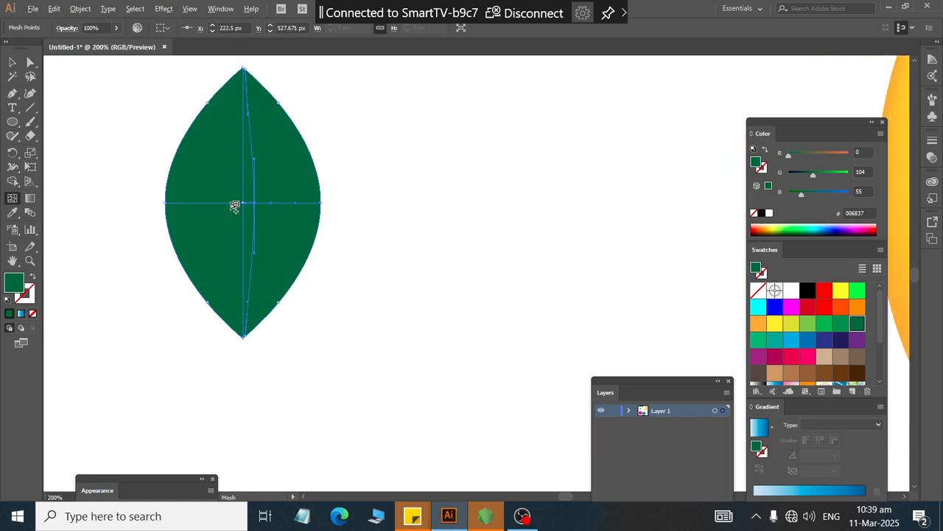
pyautogui.click(230, 204)
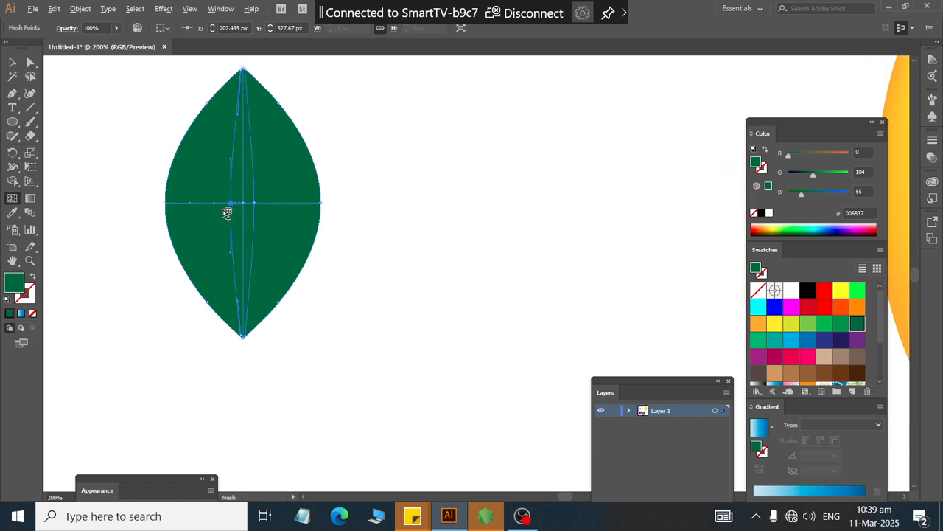
pyautogui.click(178, 206)
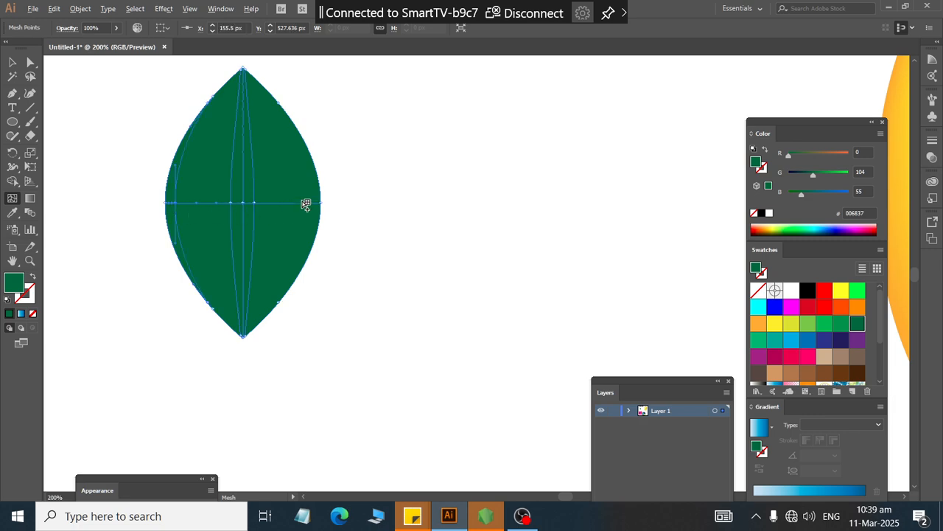
pyautogui.click(309, 204)
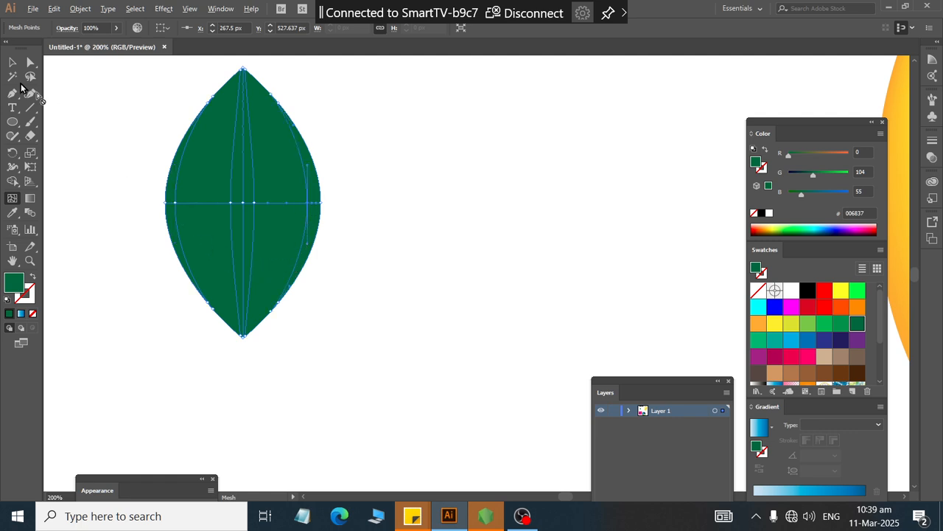
# Step: Select the leaf's central mesh point and color it with the green 8CC63F swatch
pyautogui.click(30, 62)
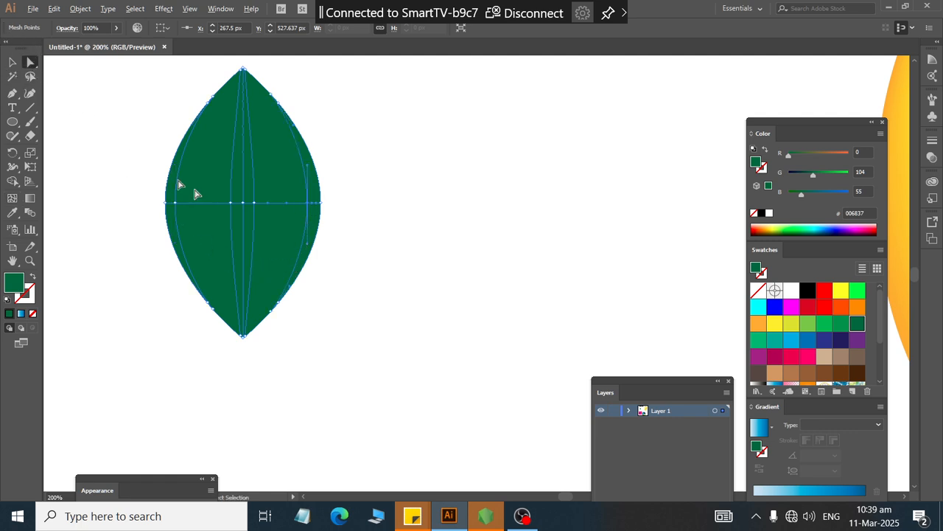
pyautogui.click(244, 203)
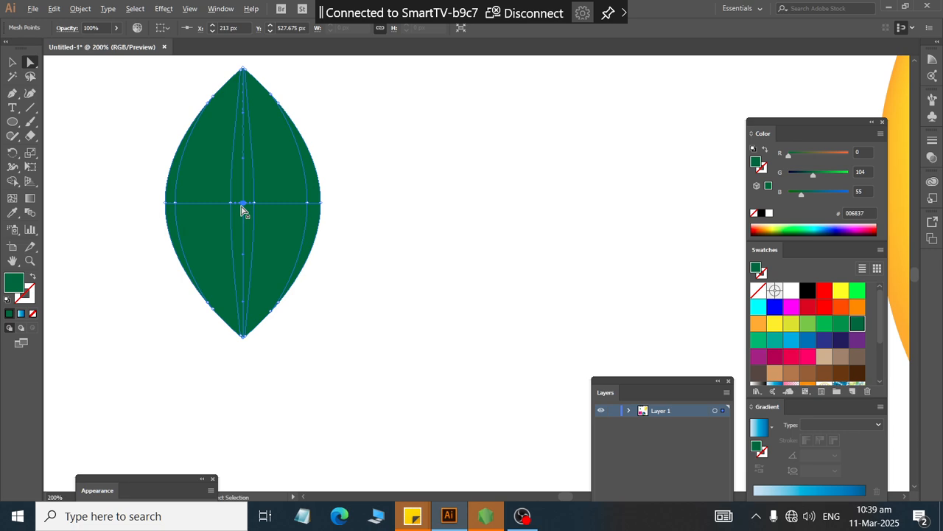
pyautogui.click(808, 323)
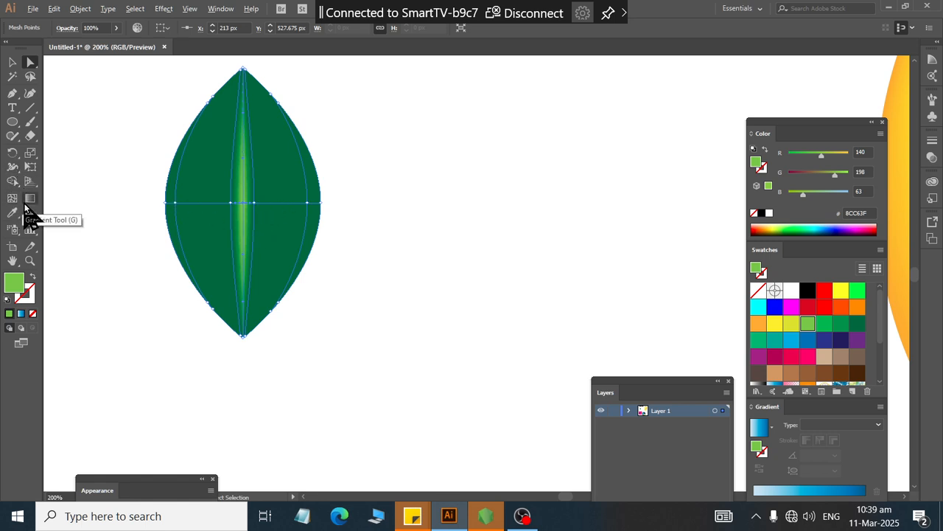
pyautogui.click(12, 198)
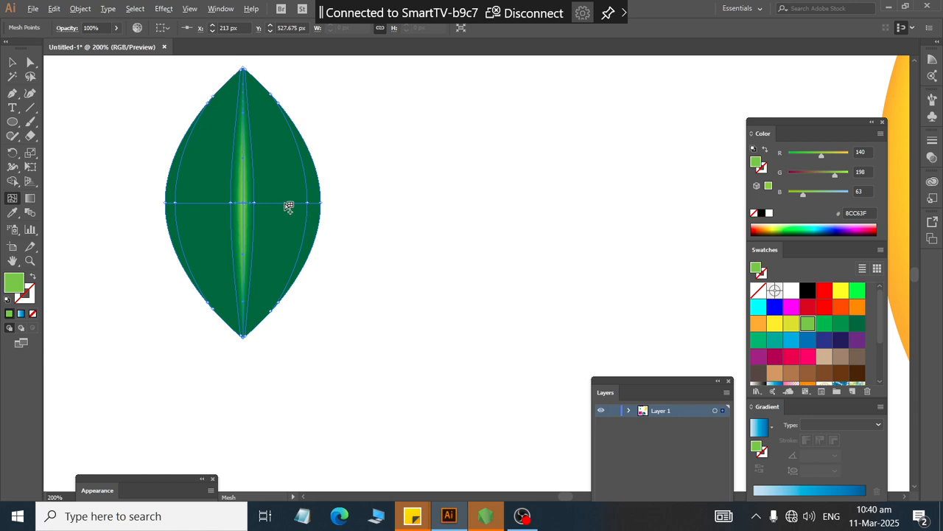
# Step: Color the leaf's right and left middle mesh points with the light green 8CC63F fill
pyautogui.click(286, 203)
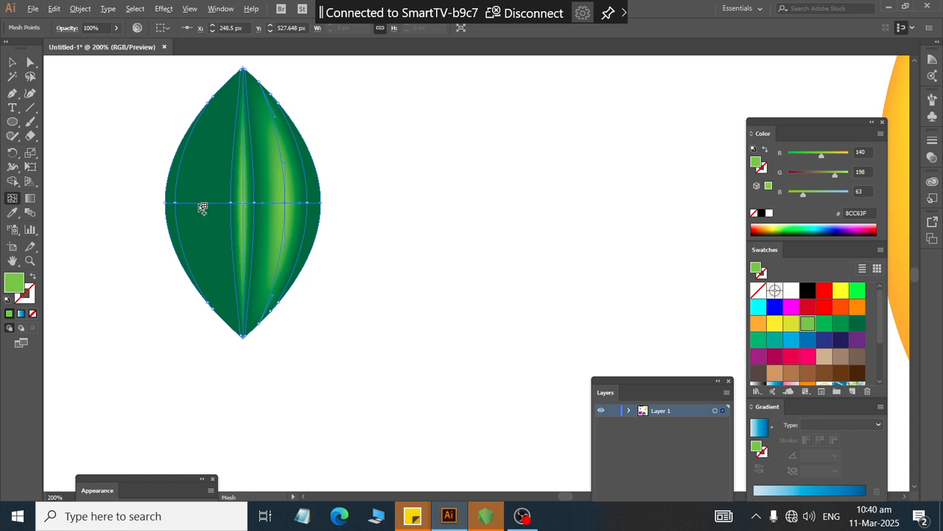
pyautogui.click(201, 205)
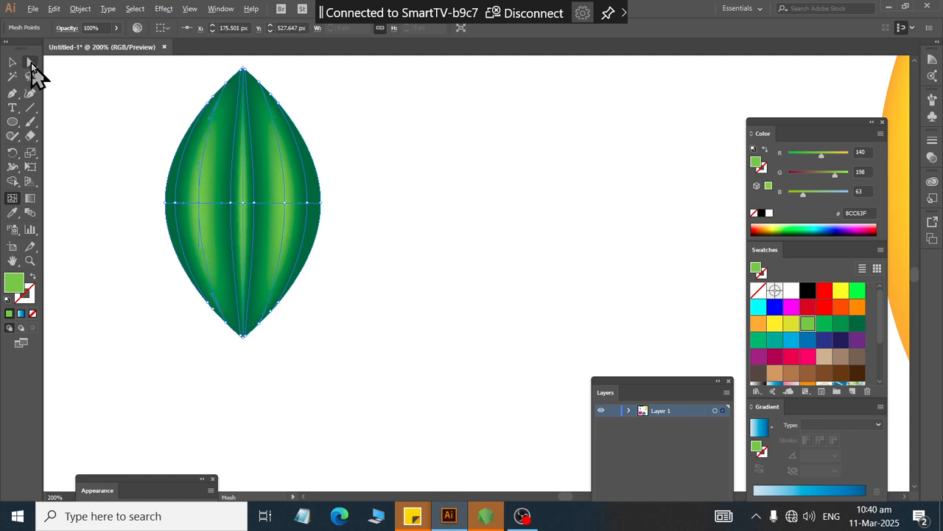
# Step: Bend the leaf by selecting all its points with Direct Selection and dragging the middle row to the right
pyautogui.click(31, 63)
pyautogui.moveTo(122, 186); pyautogui.dragTo(372, 236)
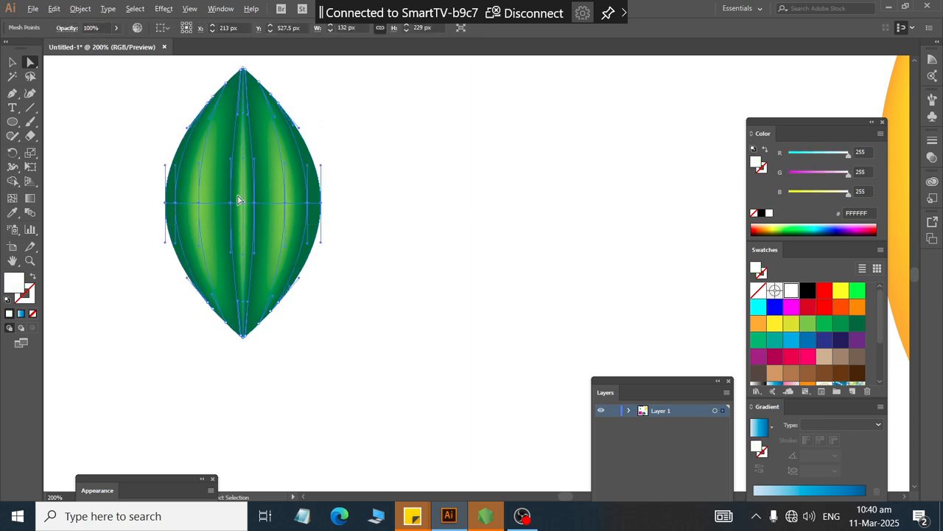
pyautogui.moveTo(233, 205); pyautogui.dragTo(283, 216)
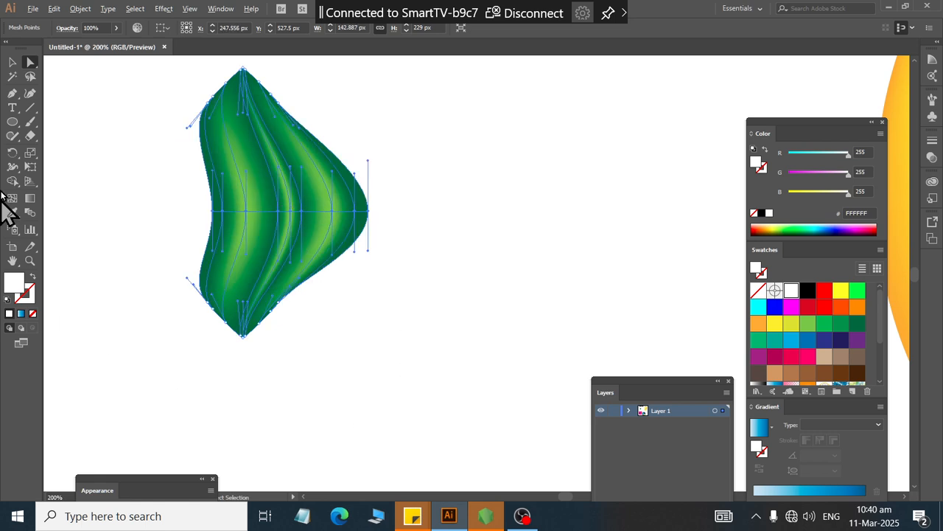
pyautogui.click(12, 63)
pyautogui.click(120, 192)
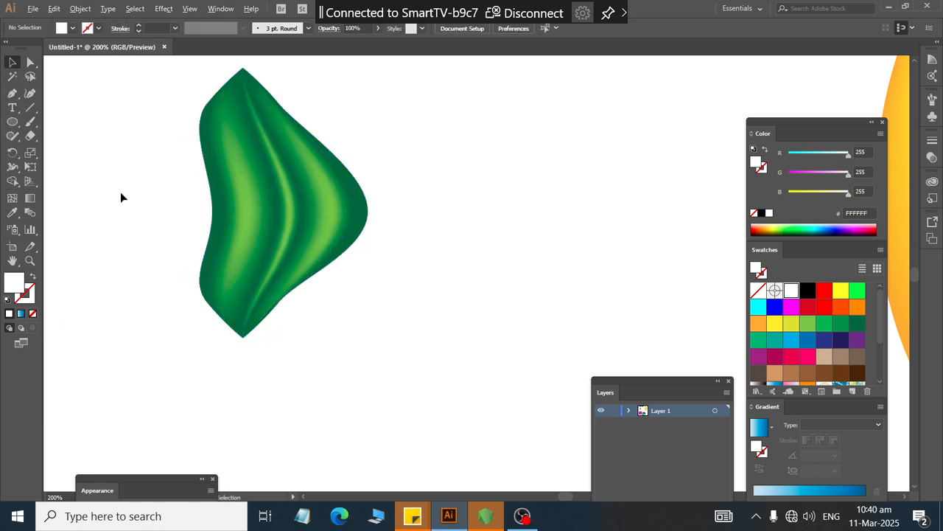
# Step: Move the bent leaf onto the top of the mango beside its stem
pyautogui.scroll(-2, 120, 191)
pyautogui.click(170, 236)
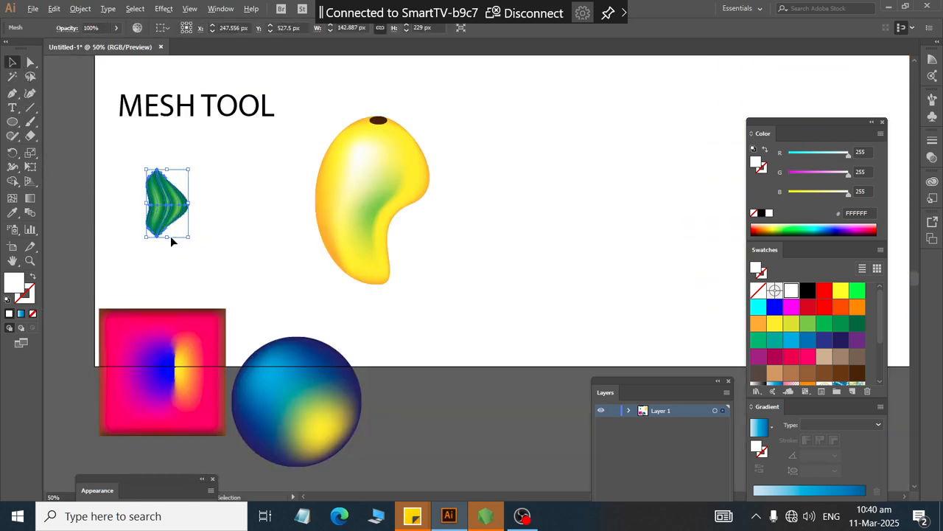
pyautogui.moveTo(167, 236); pyautogui.dragTo(390, 146)
pyautogui.click(194, 217)
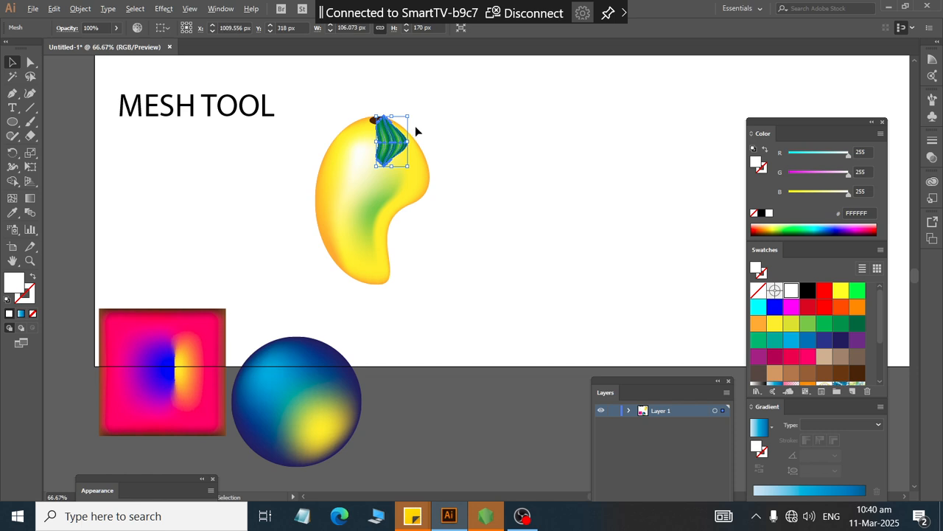
# Step: Scale the leaf down to about 72 × 116 px and rotate it to sit at the mango's stem
pyautogui.scroll(3, 415, 125)
pyautogui.moveTo(343, 249); pyautogui.dragTo(352, 202)
pyautogui.moveTo(342, 144)
pyautogui.mouseDown()
pyautogui.moveTo(331, 154)
pyautogui.moveTo(354, 158)
pyautogui.mouseUp()
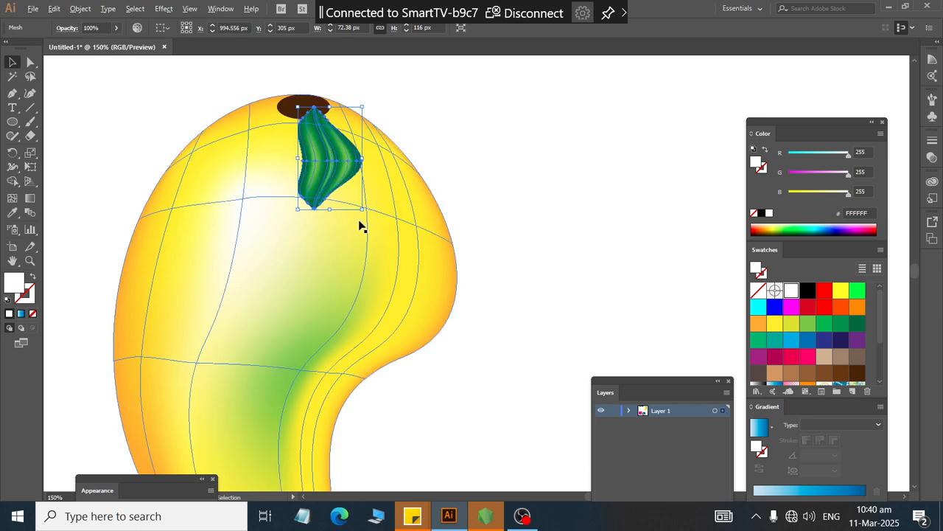
pyautogui.moveTo(366, 213); pyautogui.dragTo(364, 190)
pyautogui.moveTo(332, 160); pyautogui.dragTo(345, 137)
pyautogui.click(462, 114)
pyautogui.scroll(-2, 465, 114)
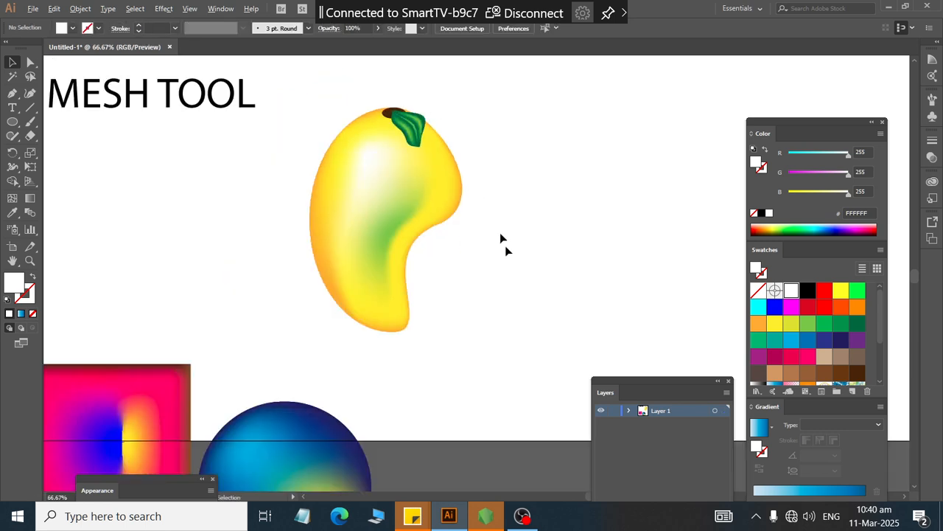